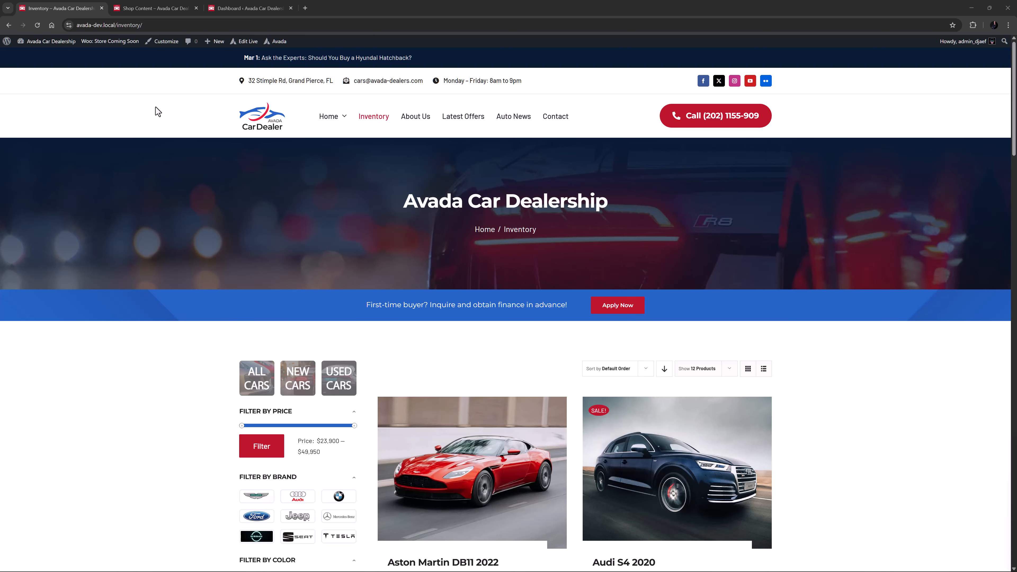
Step: Test the inventory page filters with the colour White and a four-star rating, and clear all active filters
{"action": "scroll", "coordinate": [163, 295], "scroll_direction": "down", "scroll_amount": 5}
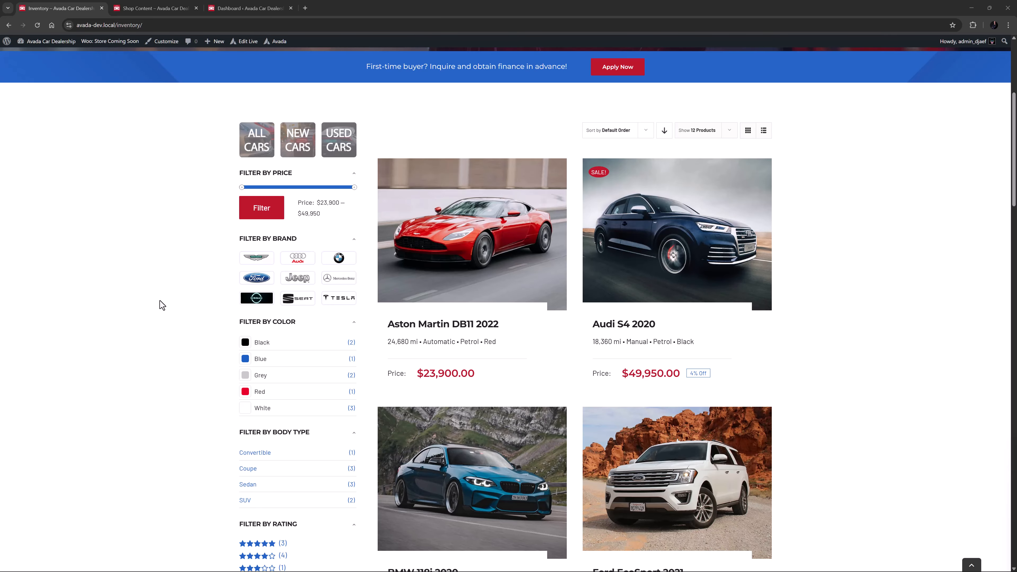
{"action": "left_click", "coordinate": [243, 408]}
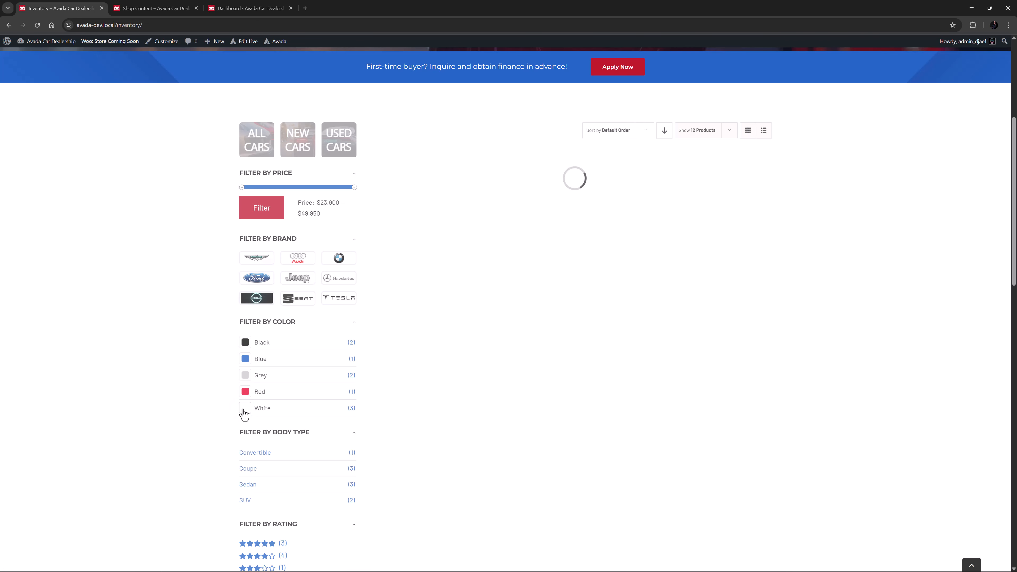
{"action": "left_click", "coordinate": [255, 474]}
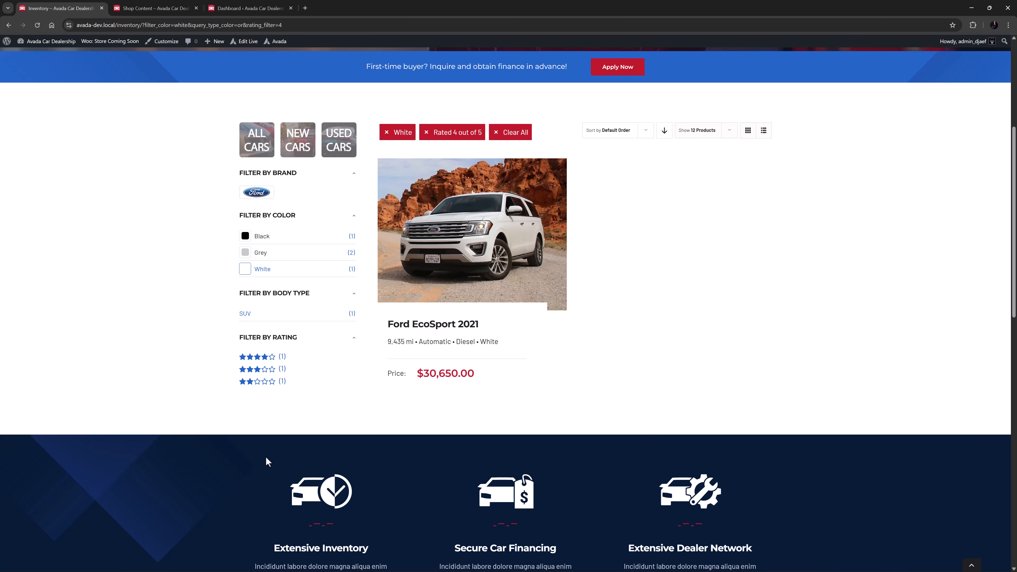
{"action": "left_click", "coordinate": [494, 132]}
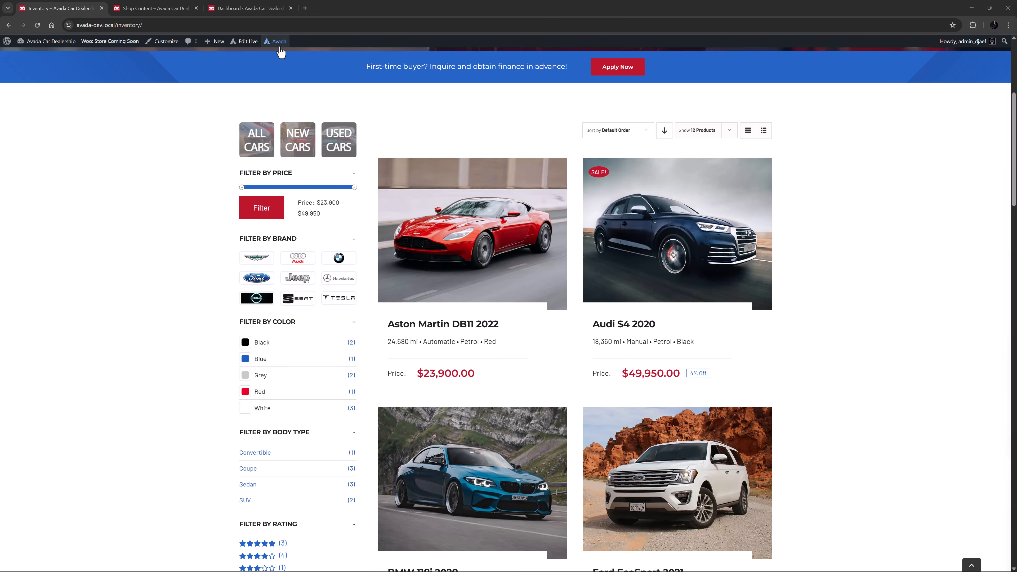
Step: Open the Avada Layouts page in a new browser tab and review the Shop Page layout's conditions
{"action": "mouse_move", "coordinate": [279, 47]}
{"action": "left_click", "coordinate": [281, 98], "text": "ctrl"}
{"action": "left_click", "coordinate": [336, 9]}
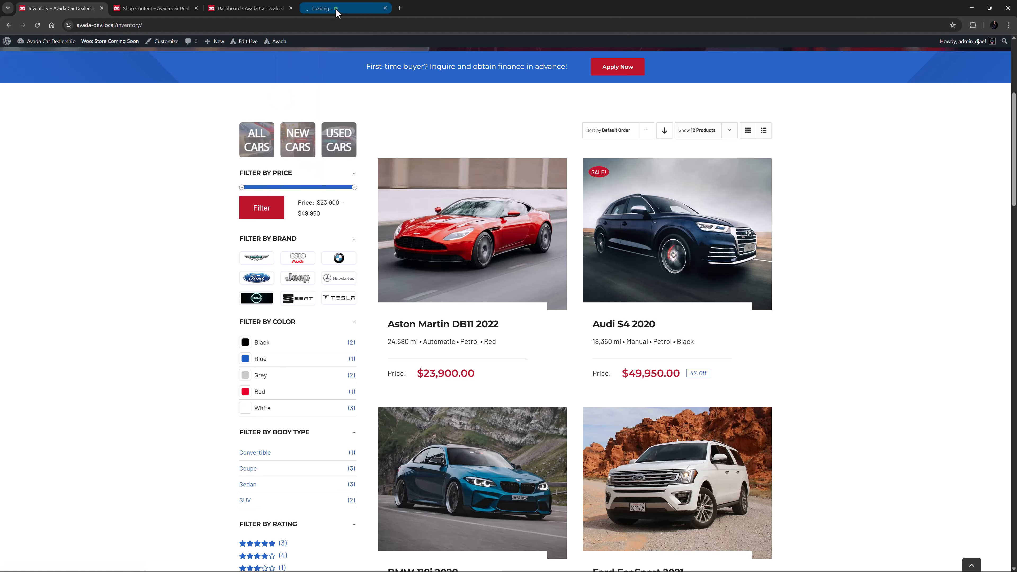
{"action": "scroll", "coordinate": [580, 331], "scroll_direction": "down", "scroll_amount": 10}
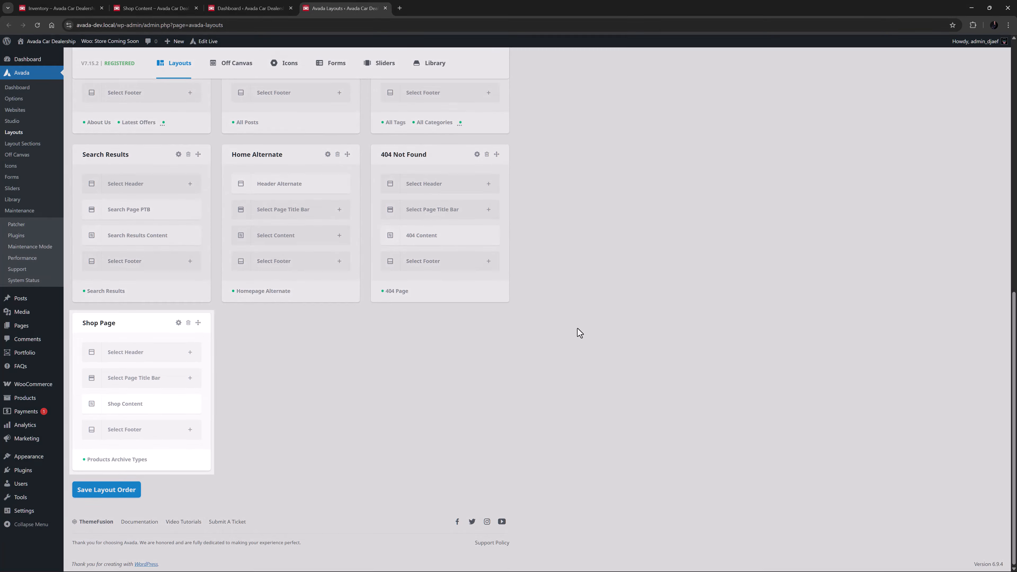
{"action": "left_click", "coordinate": [146, 460]}
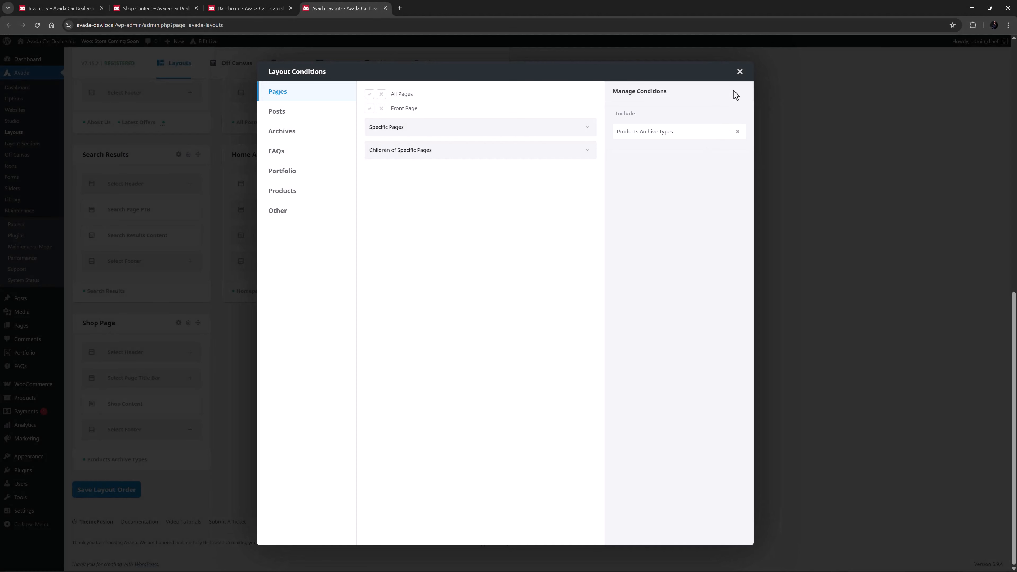
{"action": "left_click", "coordinate": [739, 72]}
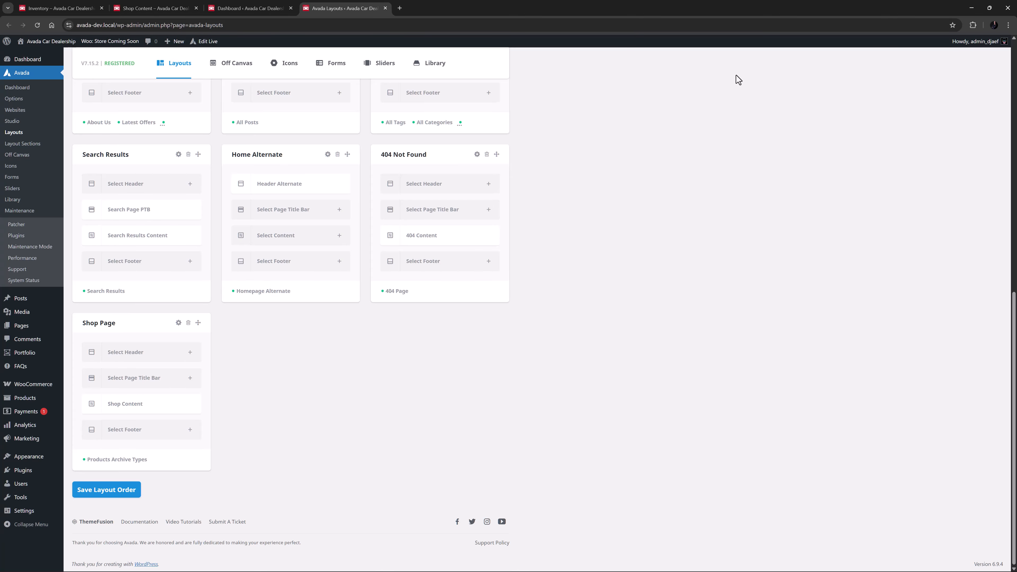
Step: Delete the Inventory Categories layout and confirm its removal
{"action": "scroll", "coordinate": [671, 231], "scroll_direction": "up", "scroll_amount": 12}
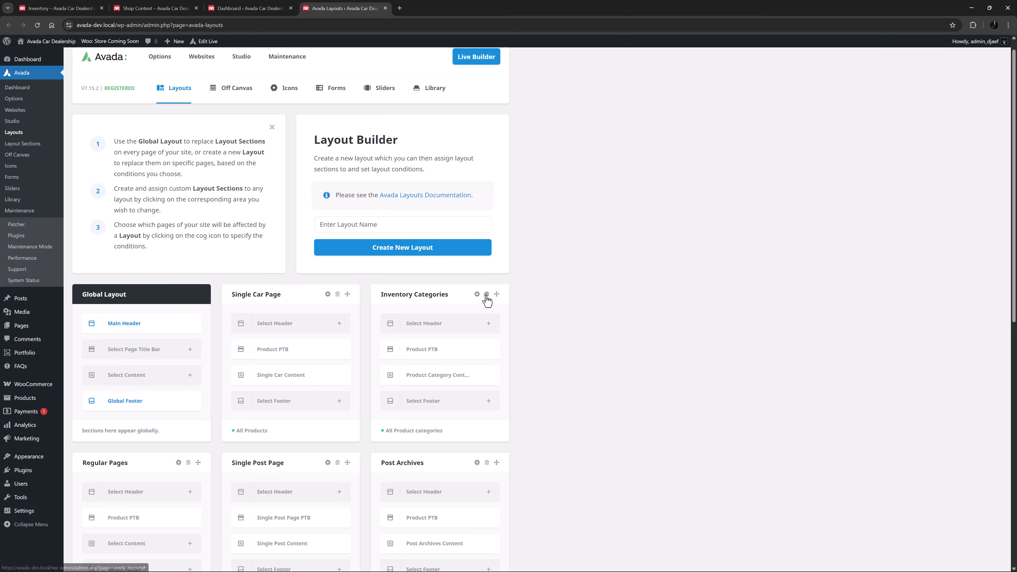
{"action": "left_click", "coordinate": [486, 295]}
{"action": "left_click", "coordinate": [441, 386]}
Step: Add the archive condition All Product categories to the Shop Page layout's included conditions
{"action": "scroll", "coordinate": [436, 376], "scroll_direction": "down", "scroll_amount": 2}
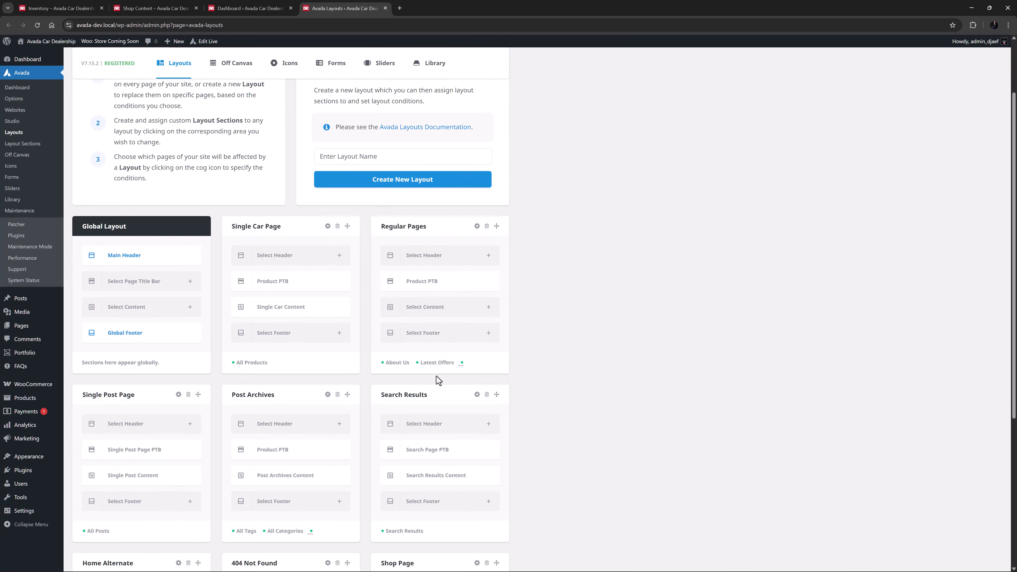
{"action": "scroll", "coordinate": [436, 376], "scroll_direction": "down", "scroll_amount": 5}
{"action": "left_click", "coordinate": [411, 460]}
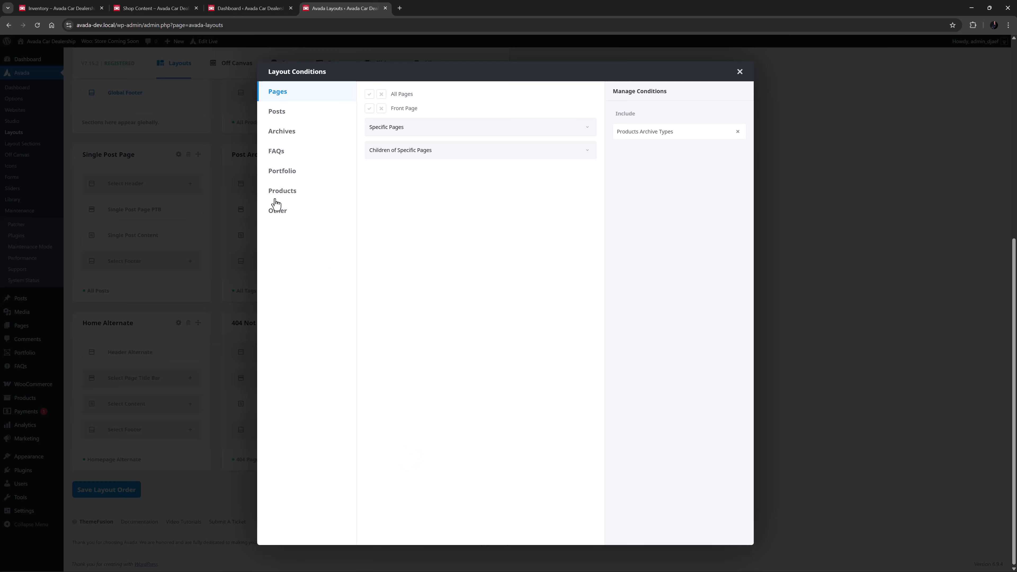
{"action": "left_click", "coordinate": [276, 131]}
{"action": "scroll", "coordinate": [386, 360], "scroll_direction": "down", "scroll_amount": 5}
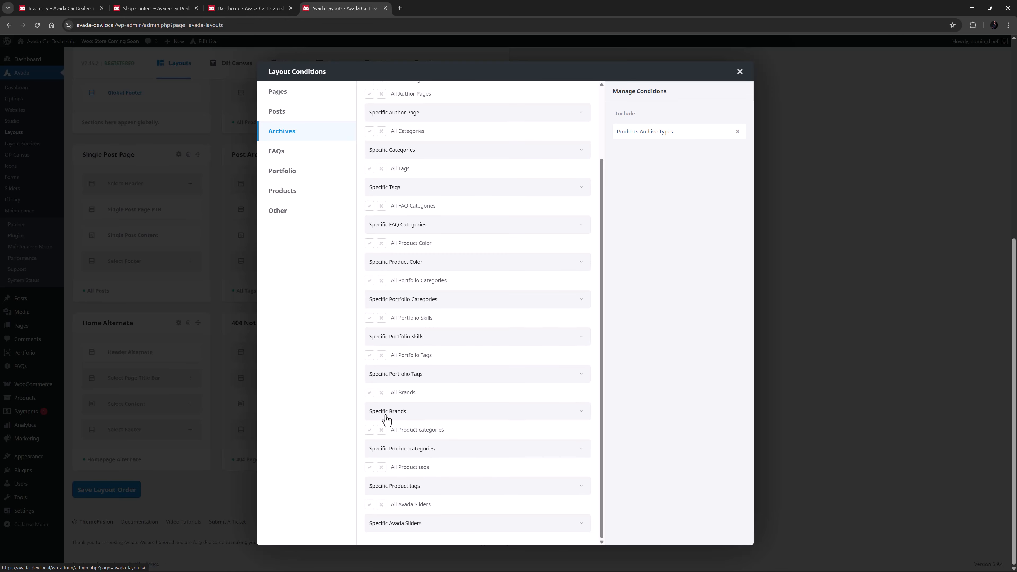
{"action": "left_click", "coordinate": [369, 430]}
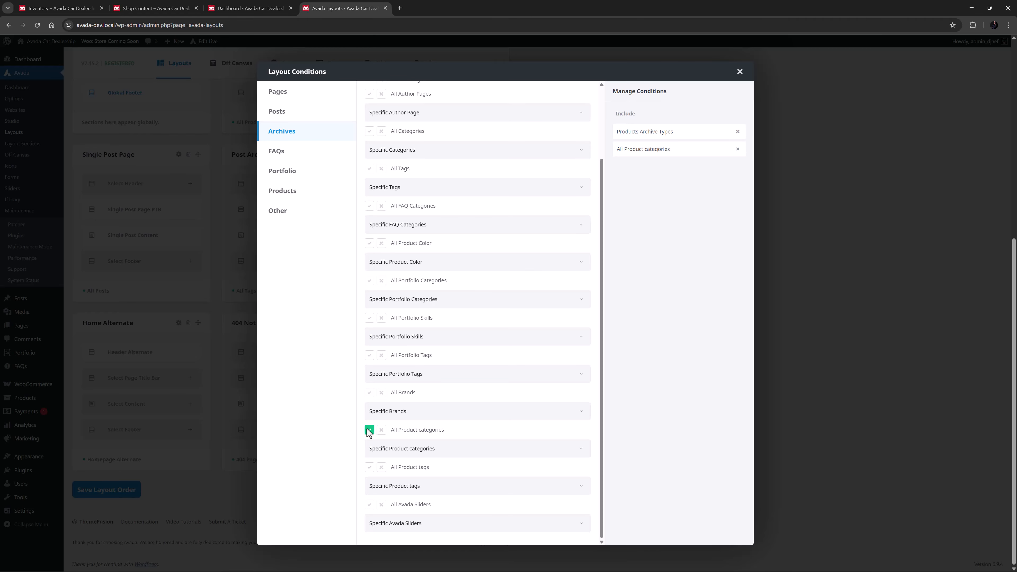
{"action": "left_click", "coordinate": [739, 72]}
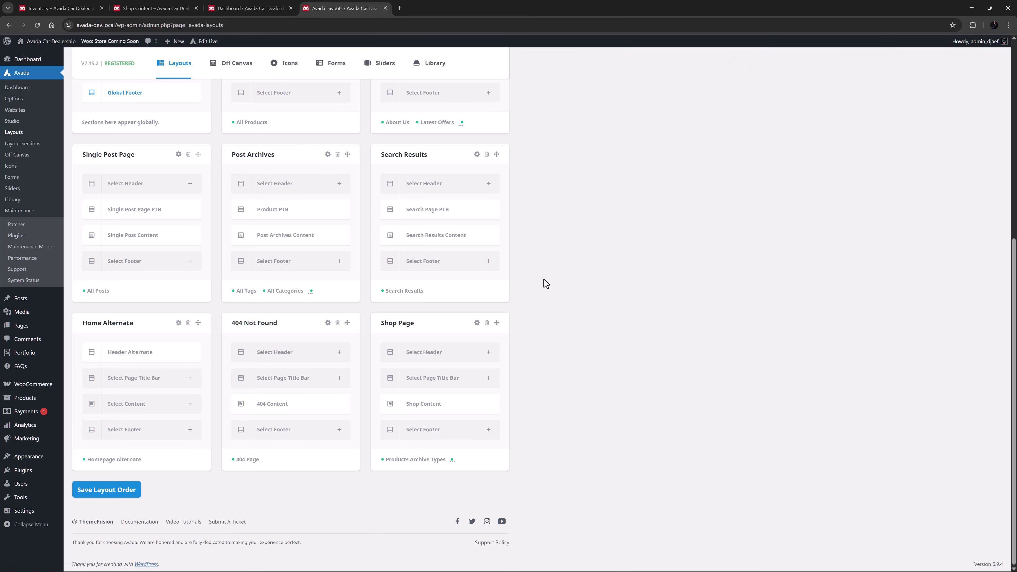
Step: Open the Shop Content section for live editing in a new browser tab and review the Post Card Archives element's general options
{"action": "left_click", "coordinate": [478, 404]}
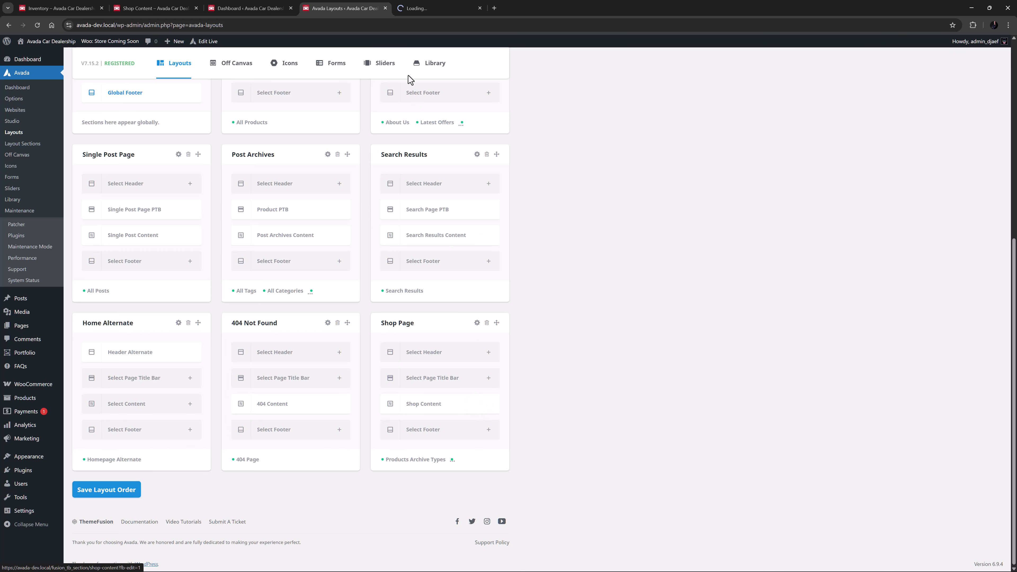
{"action": "left_click", "coordinate": [412, 9]}
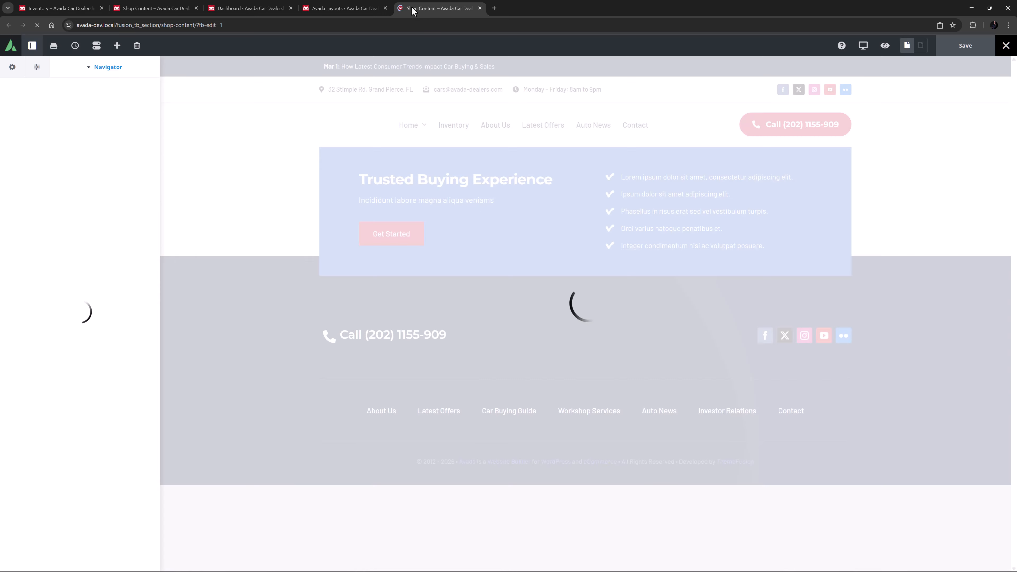
{"action": "scroll", "coordinate": [258, 332], "scroll_direction": "down", "scroll_amount": 5}
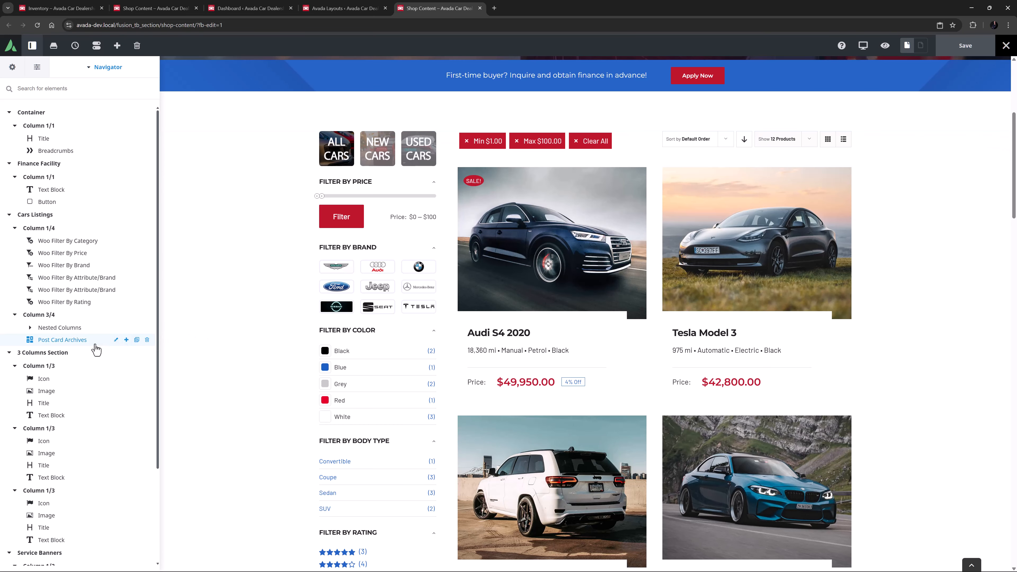
{"action": "left_click", "coordinate": [119, 340]}
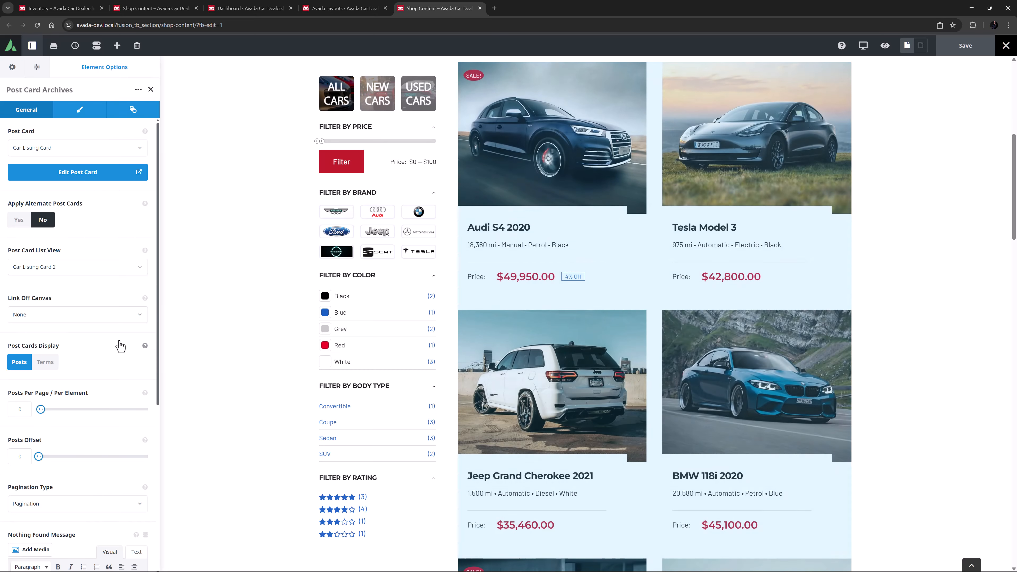
{"action": "scroll", "coordinate": [219, 317], "scroll_direction": "up", "scroll_amount": 3}
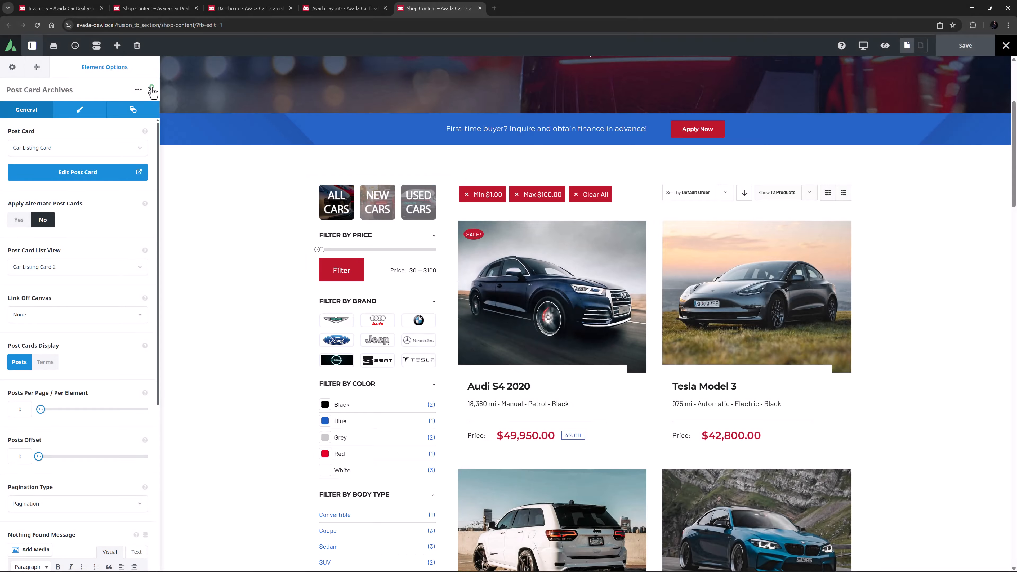
{"action": "left_click", "coordinate": [151, 90]}
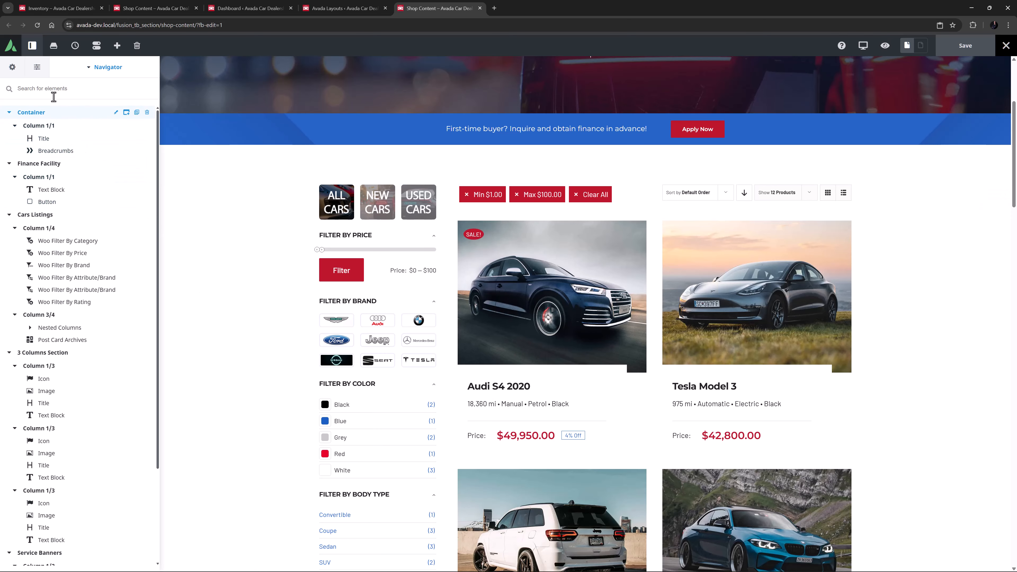
Step: Check the layout section's dynamic data and archive type settings, and look over the layout elements available for the filter column
{"action": "left_click", "coordinate": [37, 68]}
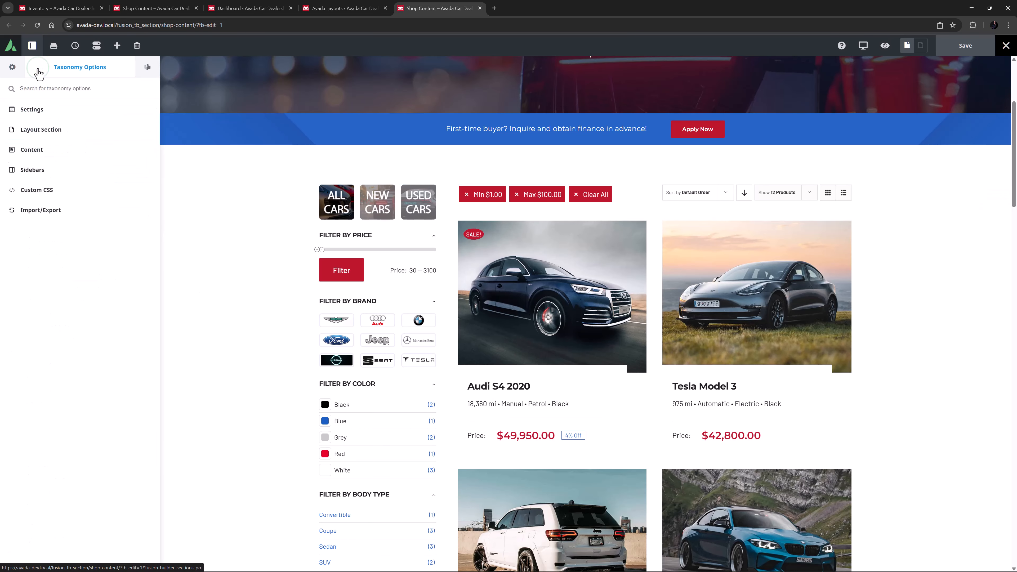
{"action": "left_click", "coordinate": [39, 130]}
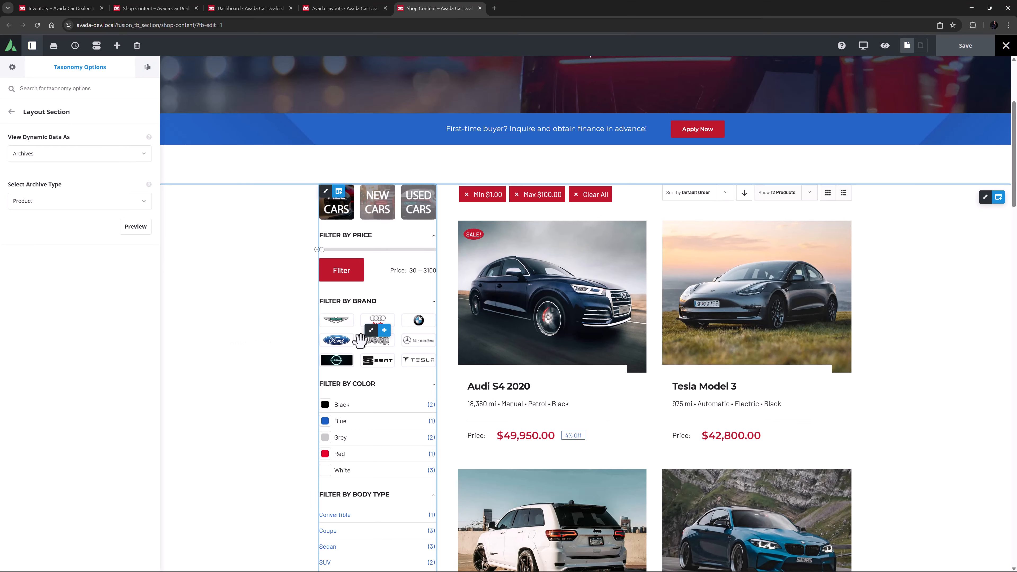
{"action": "left_click", "coordinate": [385, 335]}
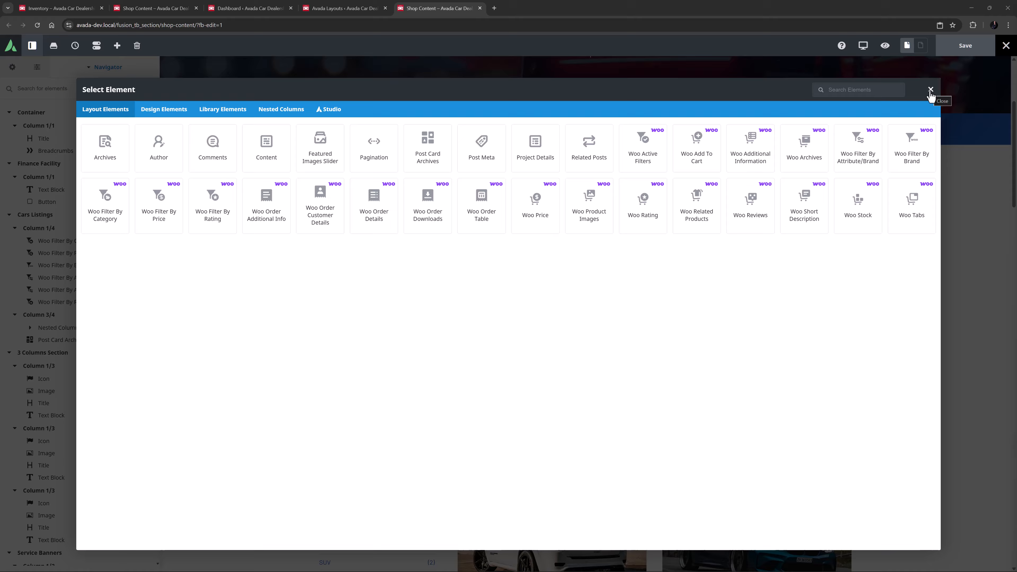
{"action": "left_click", "coordinate": [930, 90]}
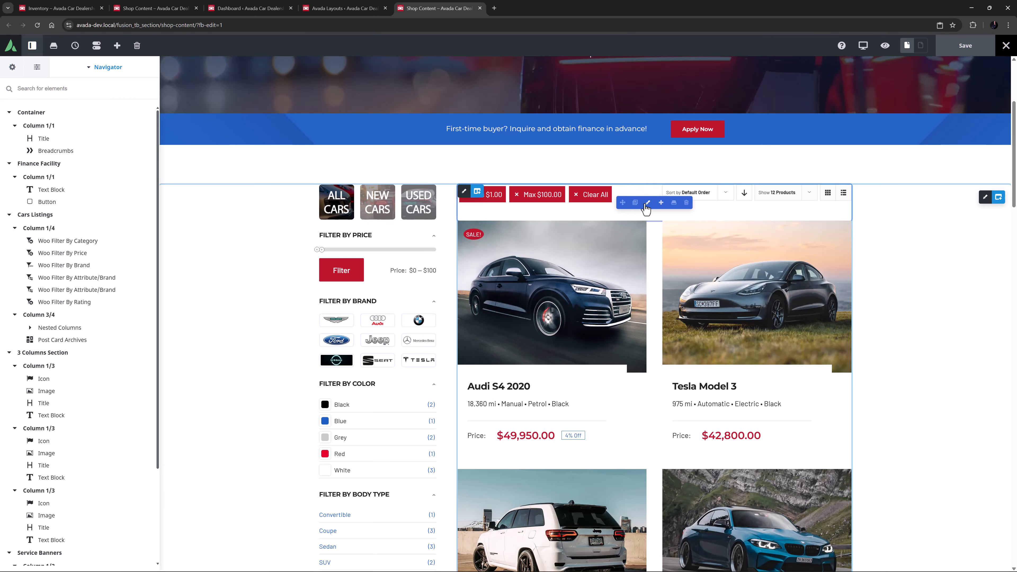
Step: Review the general, design and extra options of the Woo Active Filters element inside the nested columns above the product cards
{"action": "left_click", "coordinate": [647, 203]}
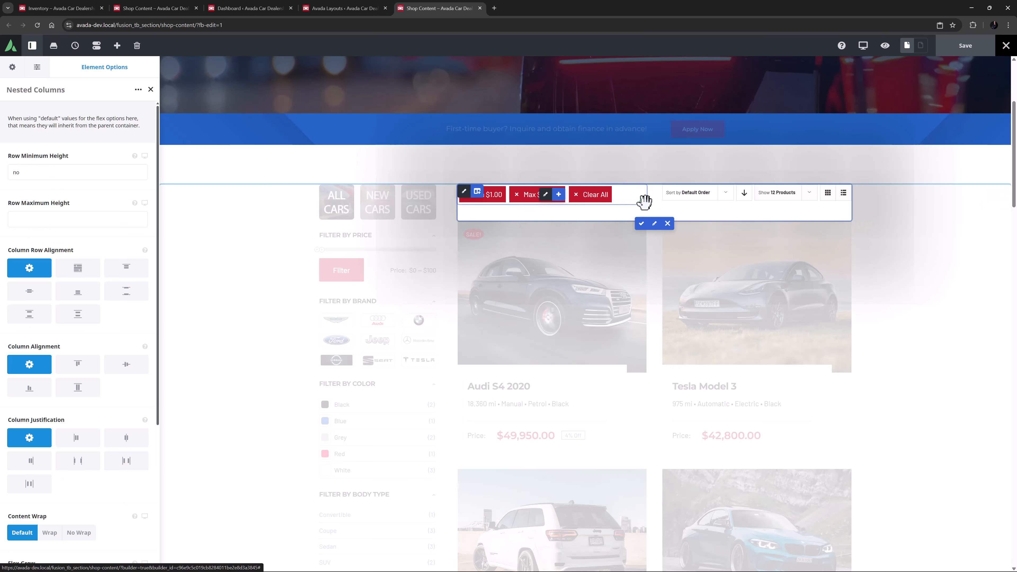
{"action": "left_click", "coordinate": [545, 196]}
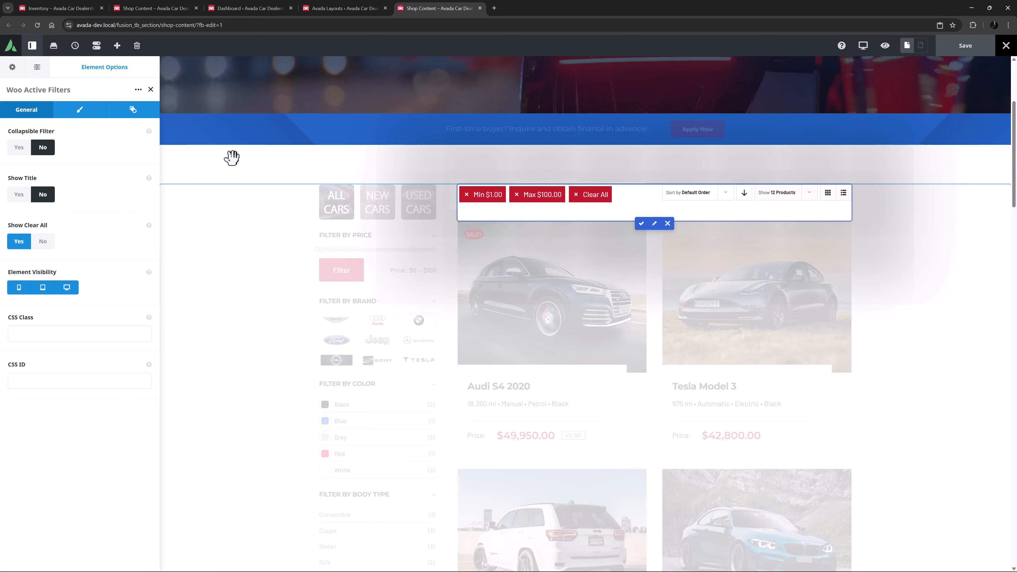
{"action": "left_click", "coordinate": [83, 115]}
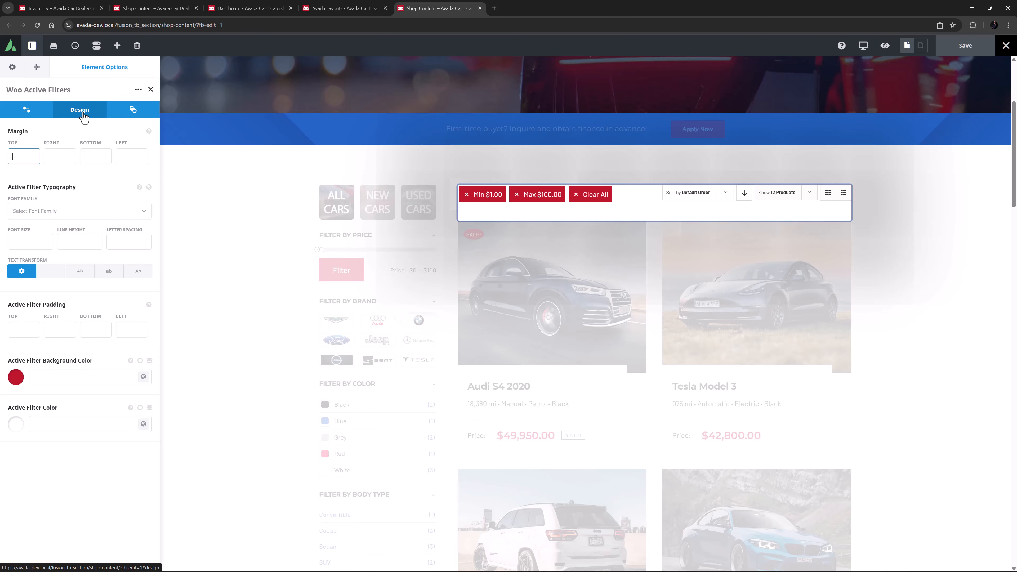
{"action": "left_click", "coordinate": [33, 113]}
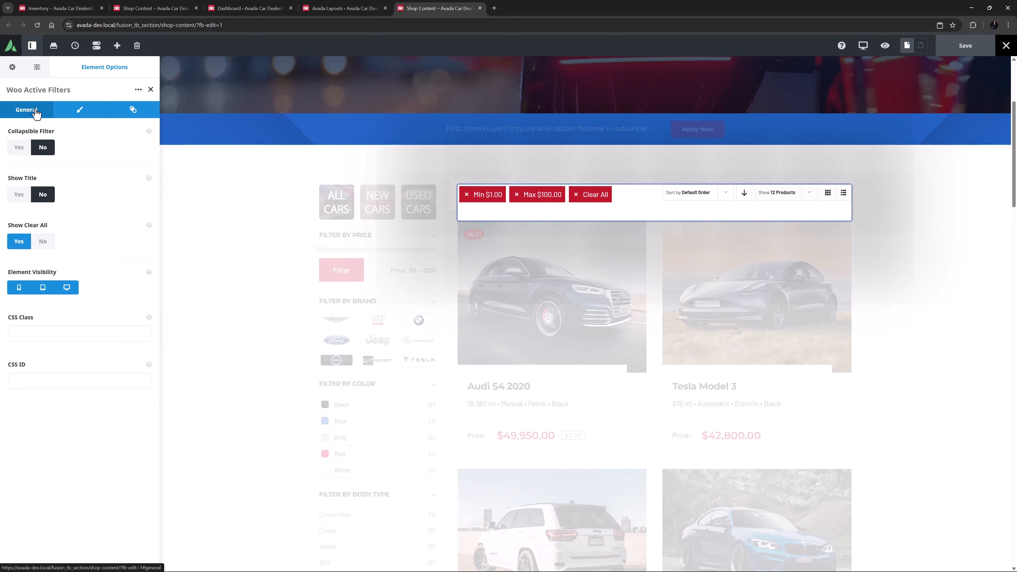
{"action": "left_click", "coordinate": [136, 111]}
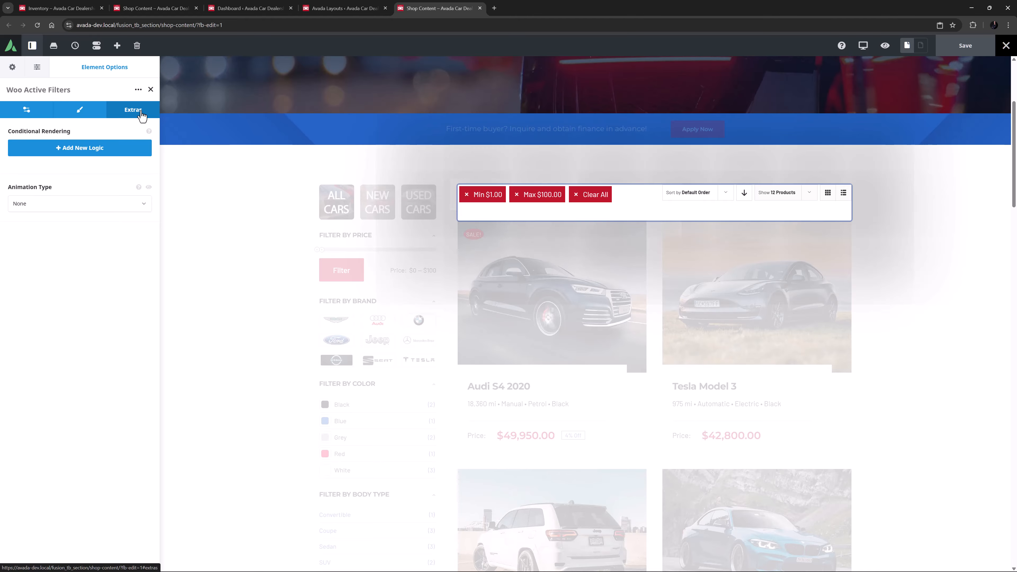
{"action": "left_click", "coordinate": [641, 225]}
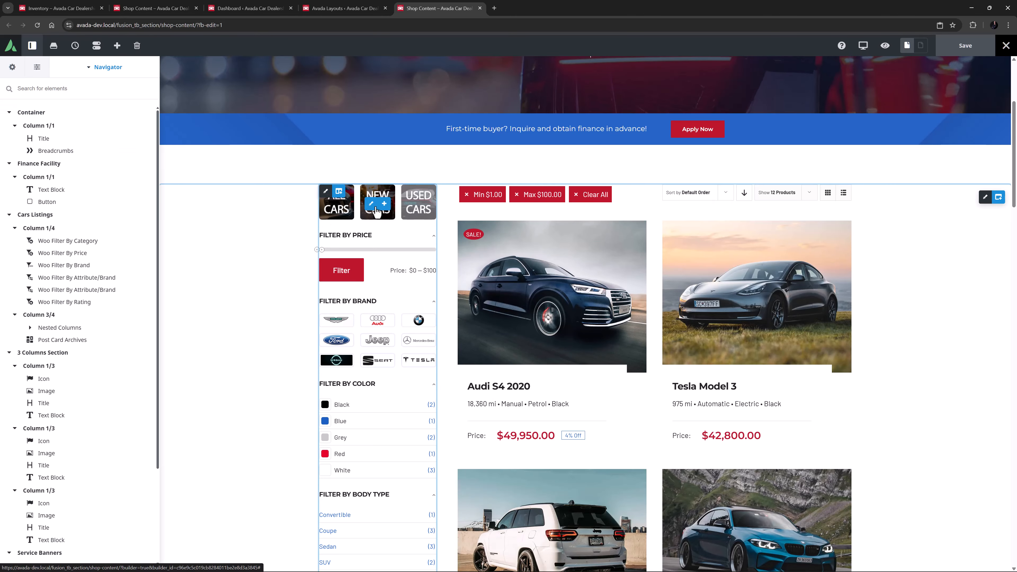
Step: Examine the Woo Filter By Category element's general options, including the display type choices, and its design options
{"action": "left_click", "coordinate": [372, 205]}
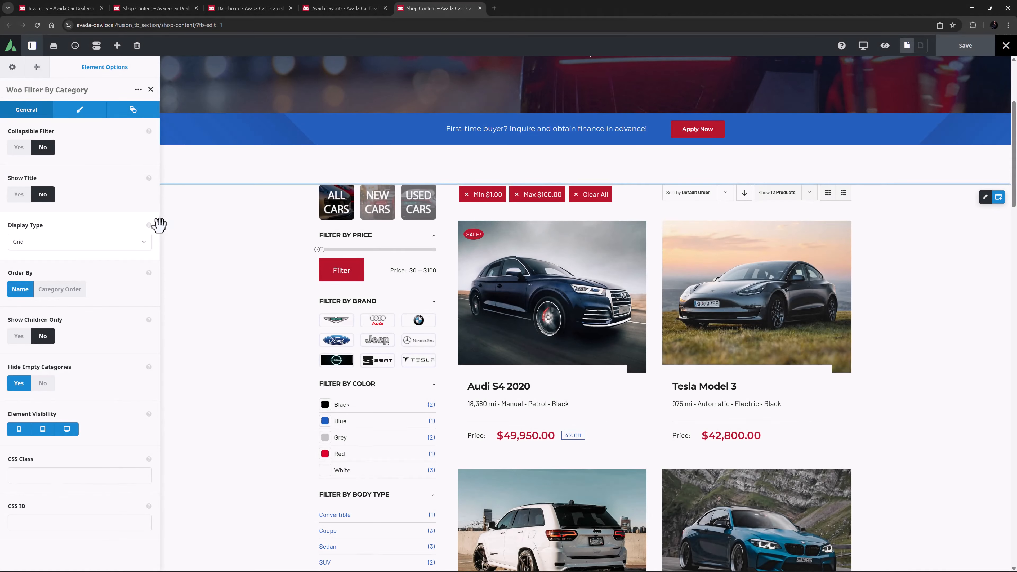
{"action": "left_click", "coordinate": [131, 242]}
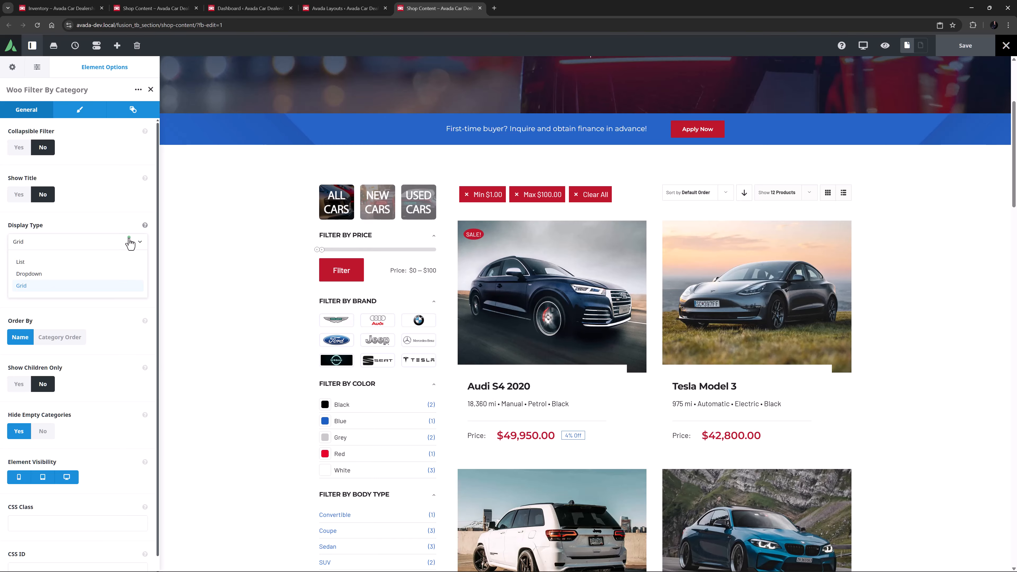
{"action": "left_click", "coordinate": [130, 243]}
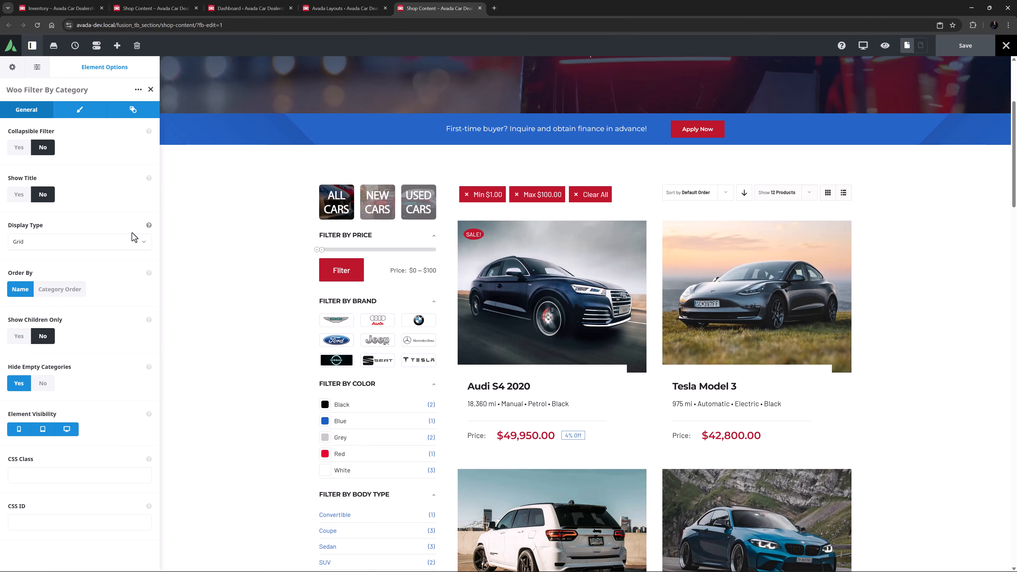
{"action": "left_click", "coordinate": [79, 110]}
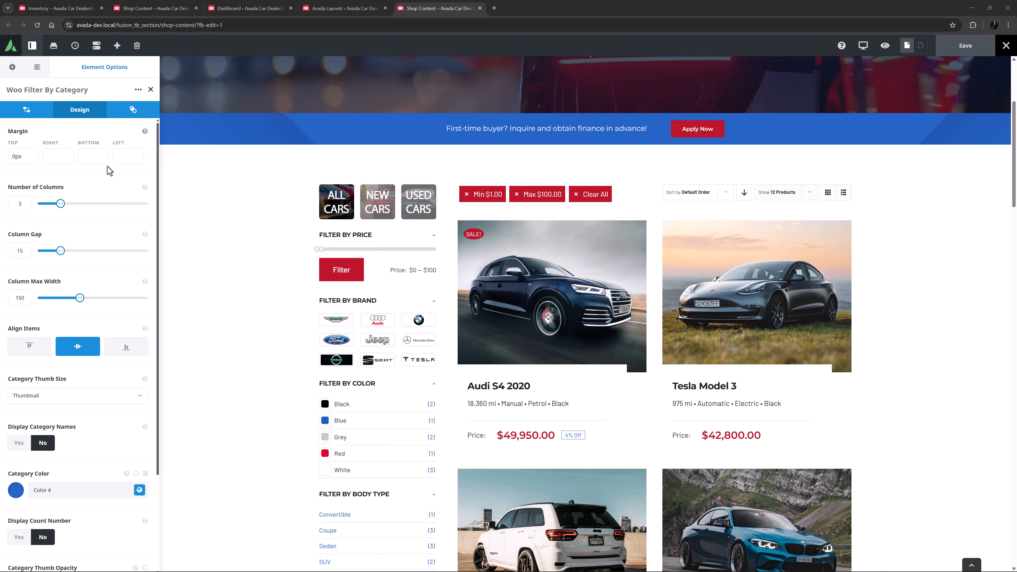
Step: Review the general and design options of the Woo Filter By Price element and of the Woo Filter By Brand element
{"action": "left_click", "coordinate": [371, 257]}
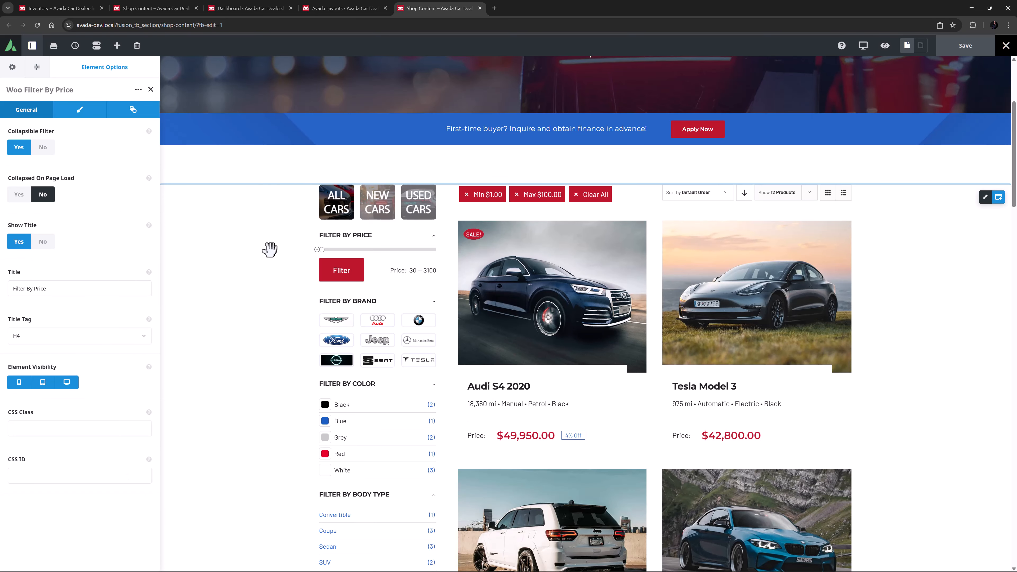
{"action": "left_click", "coordinate": [81, 114]}
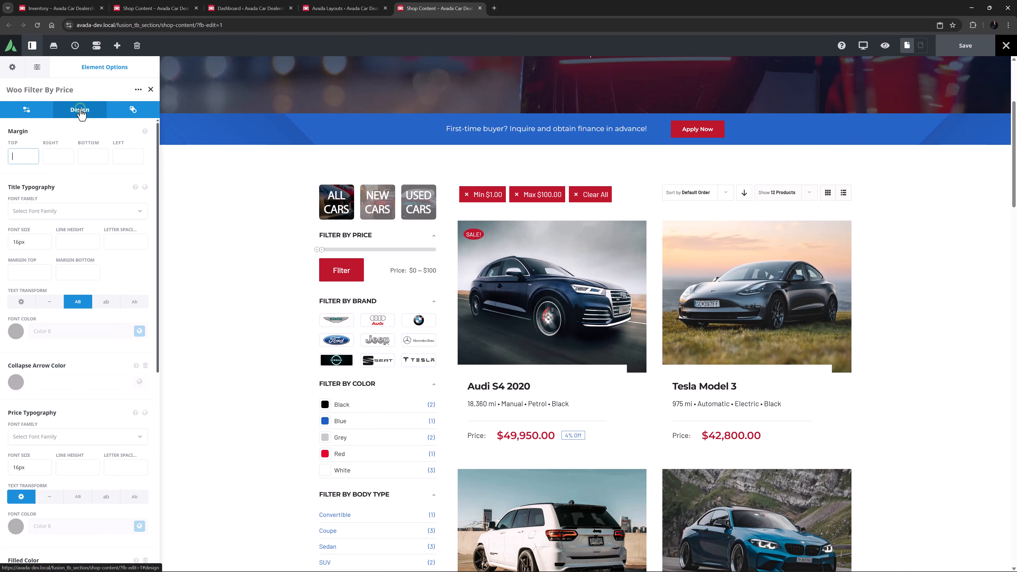
{"action": "scroll", "coordinate": [115, 311], "scroll_direction": "down", "scroll_amount": 8}
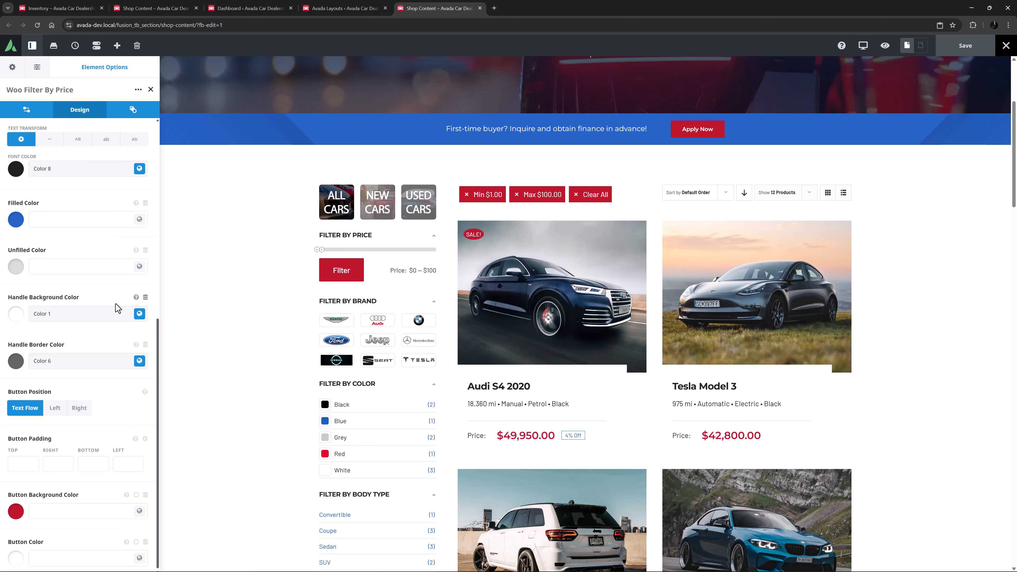
{"action": "left_click", "coordinate": [373, 330]}
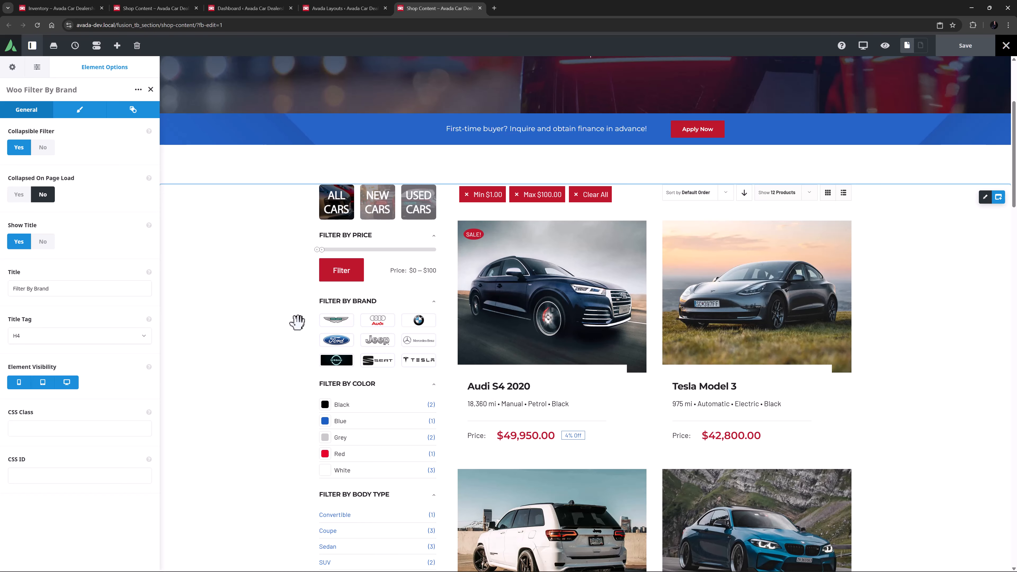
{"action": "left_click", "coordinate": [68, 117]}
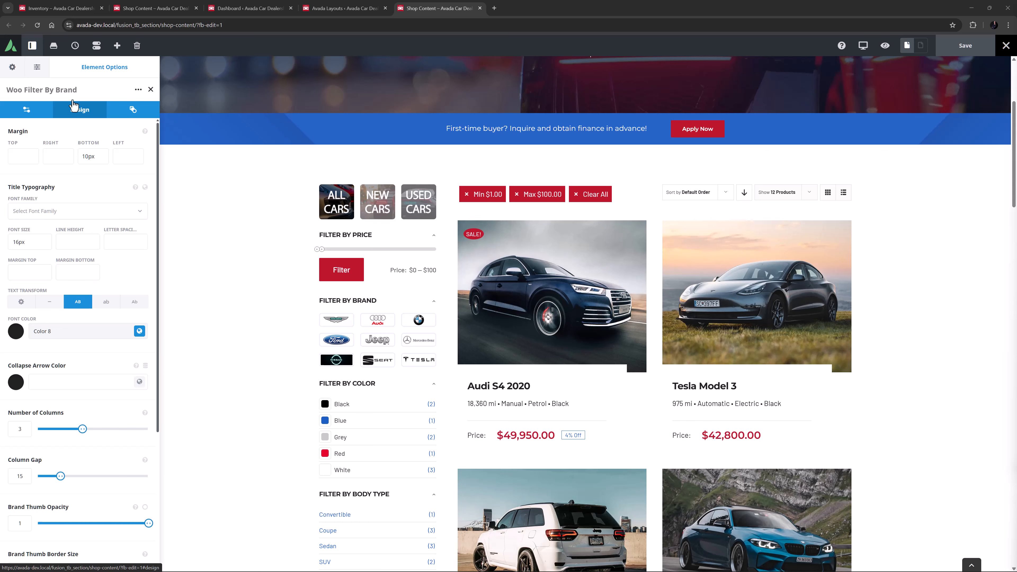
Step: In the WordPress dashboard, open the product Brands list and examine the Aston Martin brand's settings and thumbnail
{"action": "left_click", "coordinate": [245, 8]}
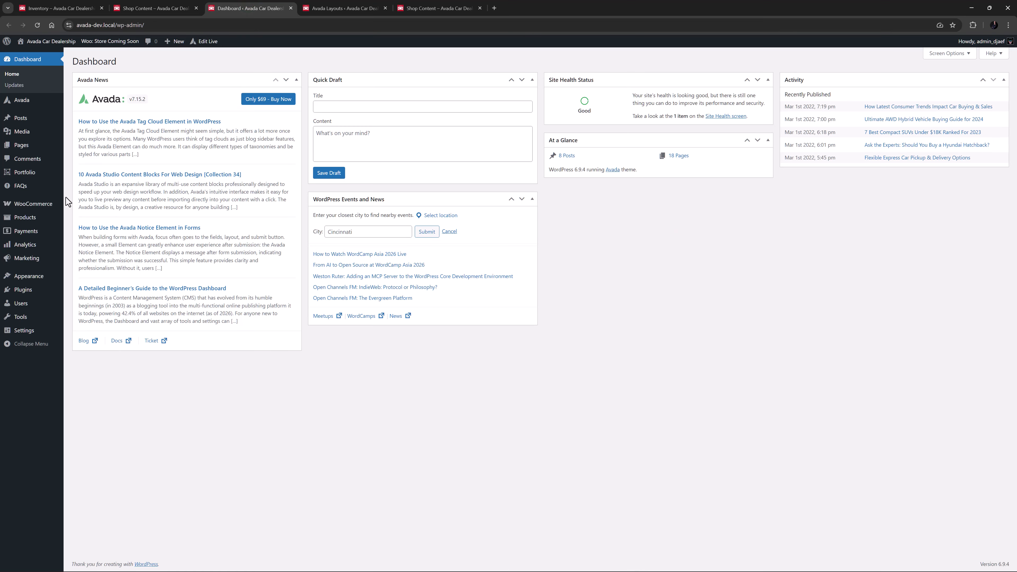
{"action": "mouse_move", "coordinate": [25, 217]}
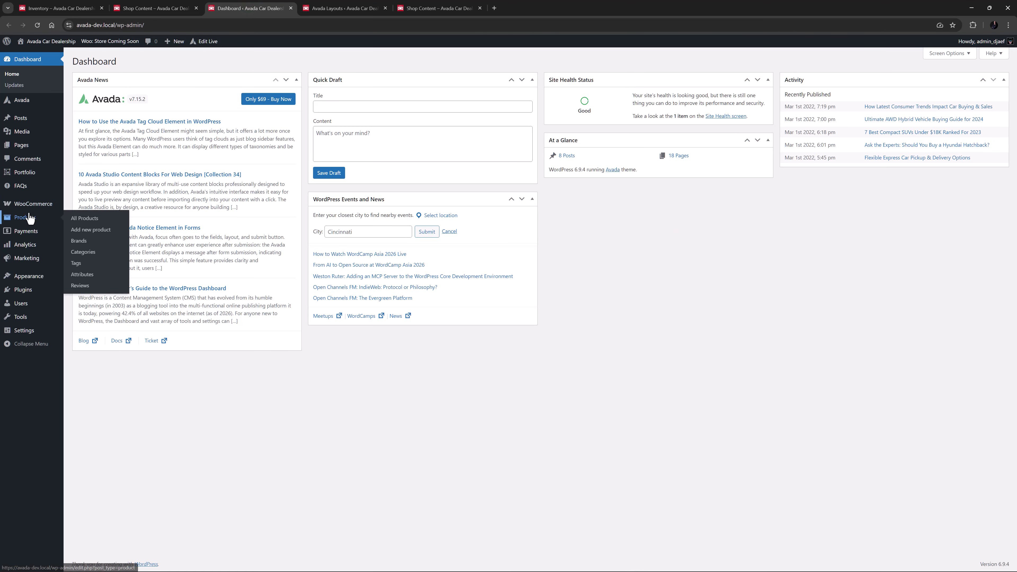
{"action": "left_click", "coordinate": [78, 241]}
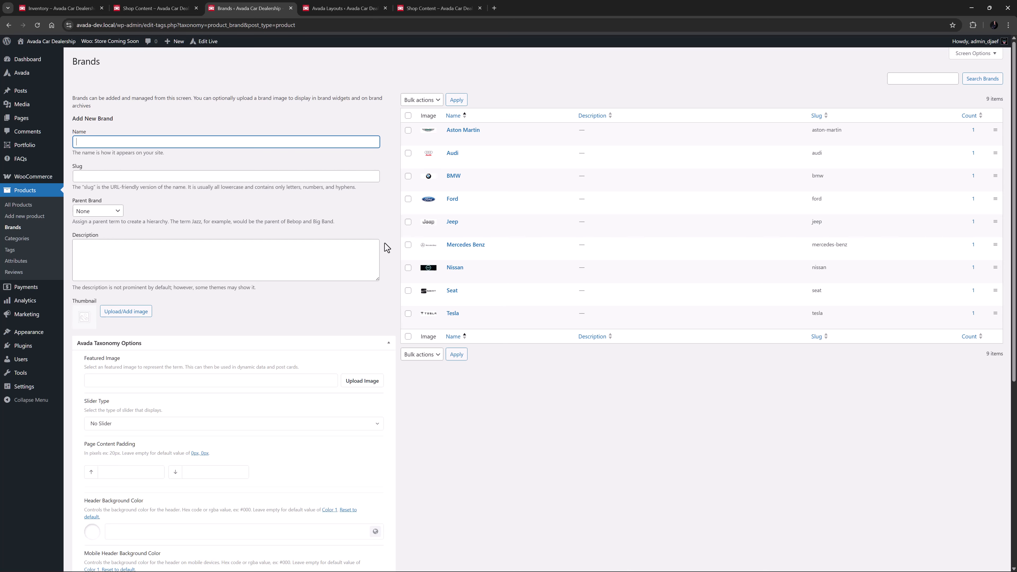
{"action": "left_click", "coordinate": [451, 139]}
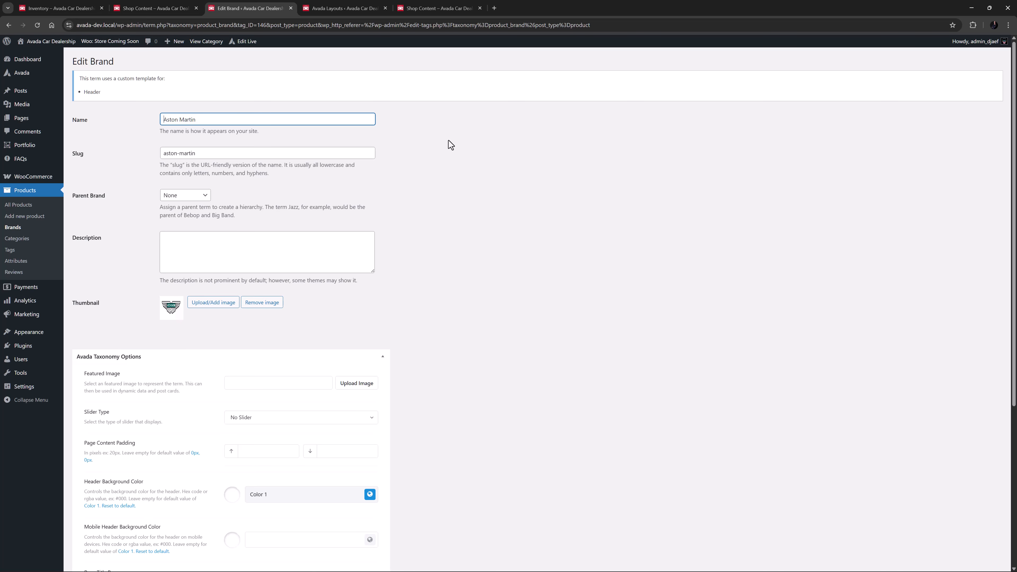
Step: Open the Audi S4 2020 product for editing and check its assigned brand
{"action": "left_click", "coordinate": [30, 191]}
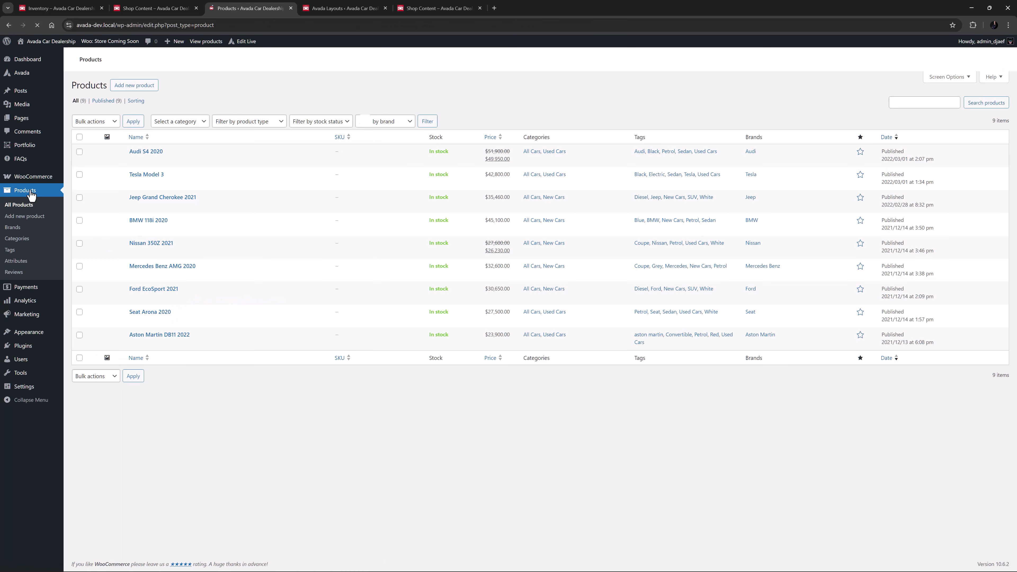
{"action": "left_click", "coordinate": [157, 160]}
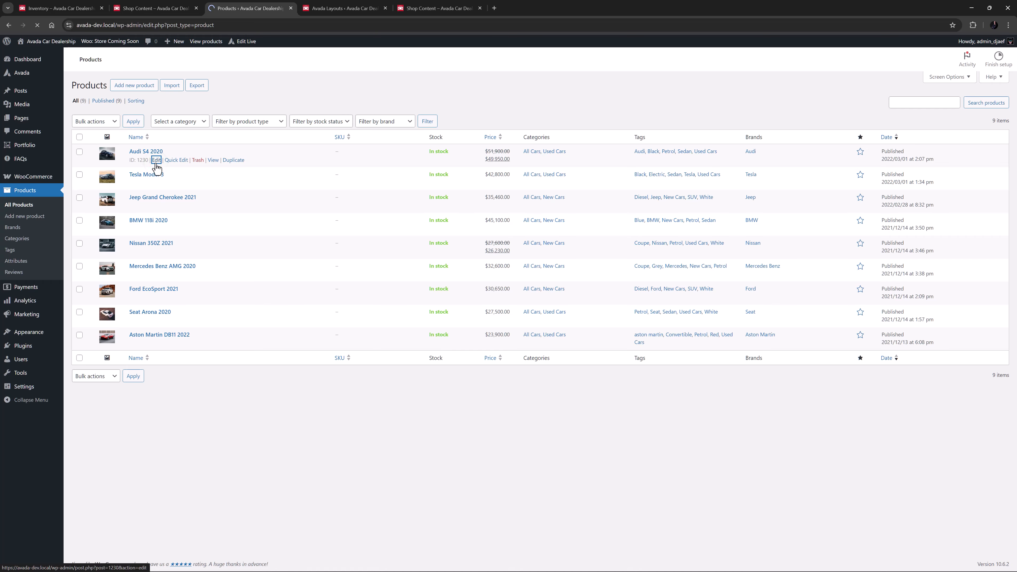
{"action": "scroll", "coordinate": [805, 264], "scroll_direction": "down", "scroll_amount": 8}
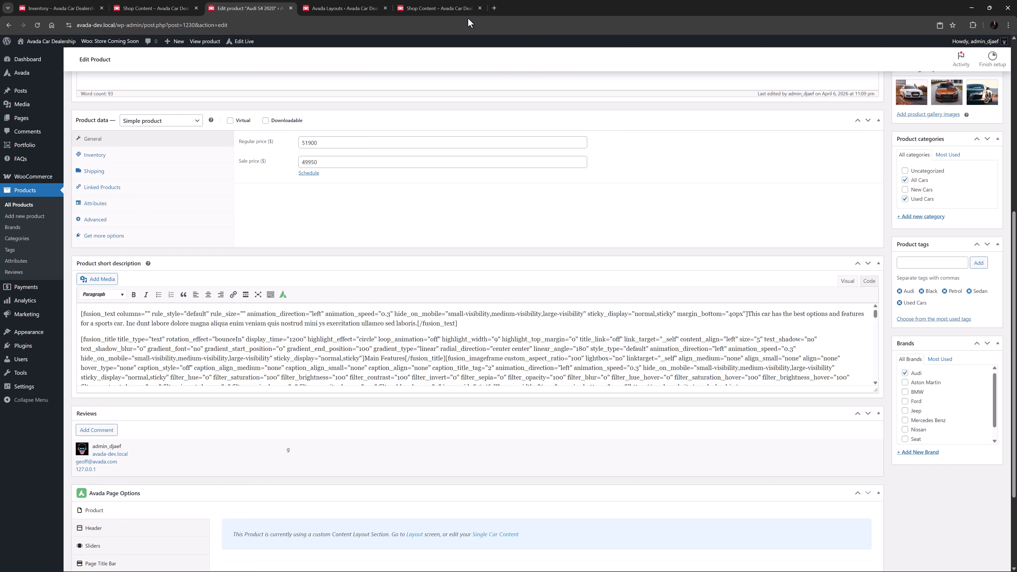
Step: Return to the Shop Content live editor and examine Woo Filter By Brand's design options, including the brand thumb border color's regular and hover states
{"action": "left_click", "coordinate": [442, 9]}
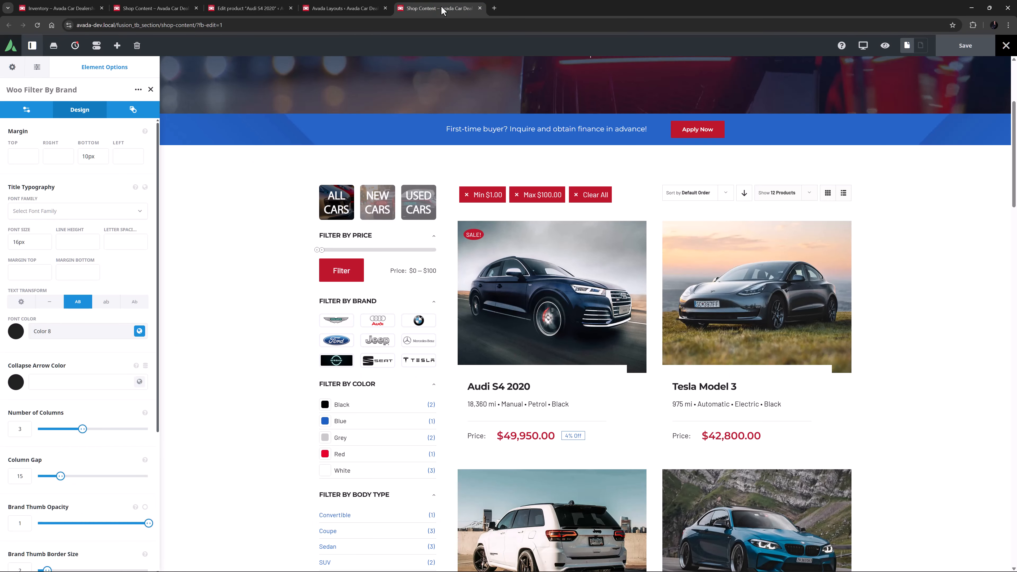
{"action": "scroll", "coordinate": [96, 332], "scroll_direction": "down", "scroll_amount": 1}
{"action": "scroll", "coordinate": [96, 331], "scroll_direction": "down", "scroll_amount": 5}
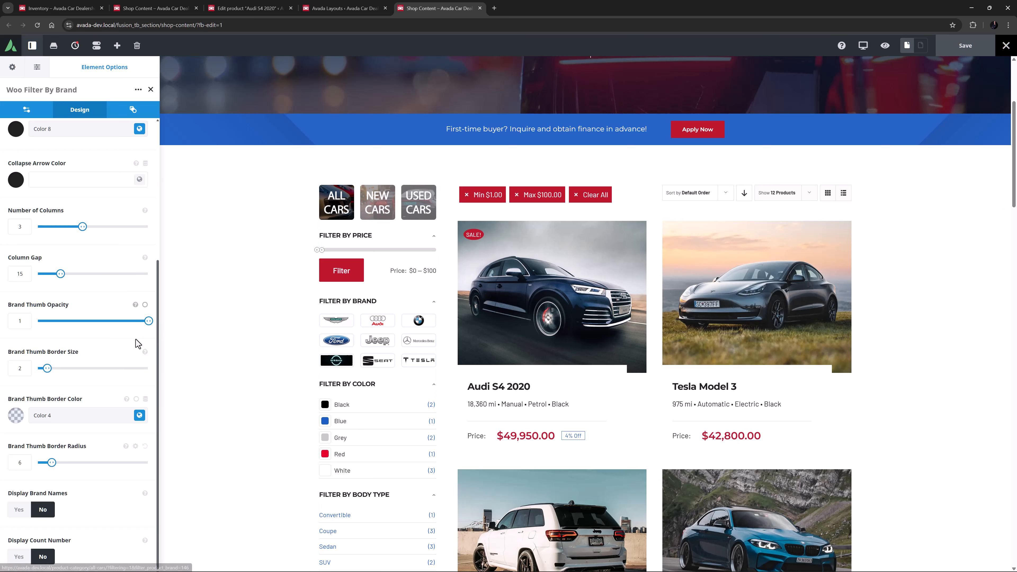
{"action": "left_click", "coordinate": [140, 415]}
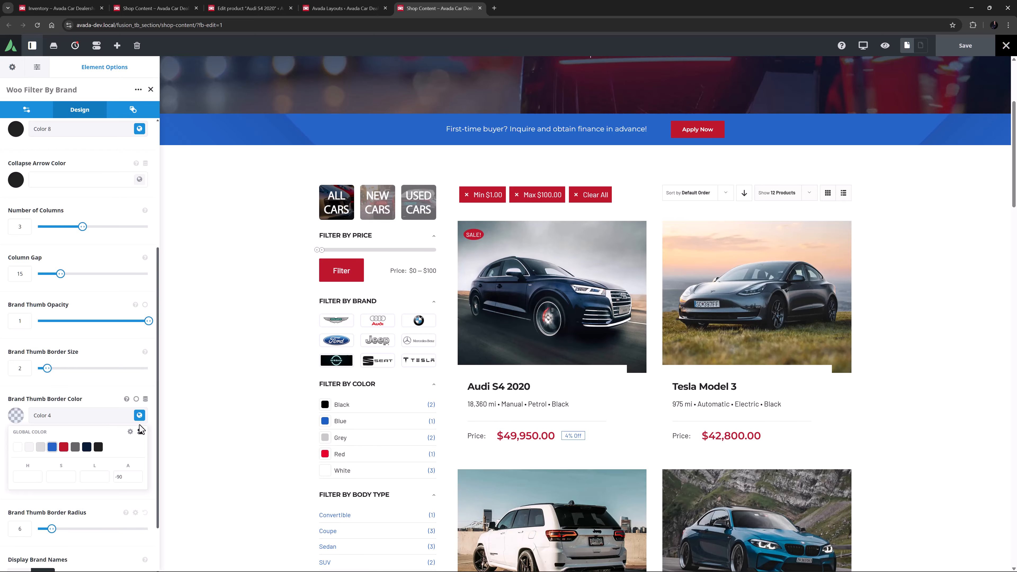
{"action": "left_click", "coordinate": [140, 431]}
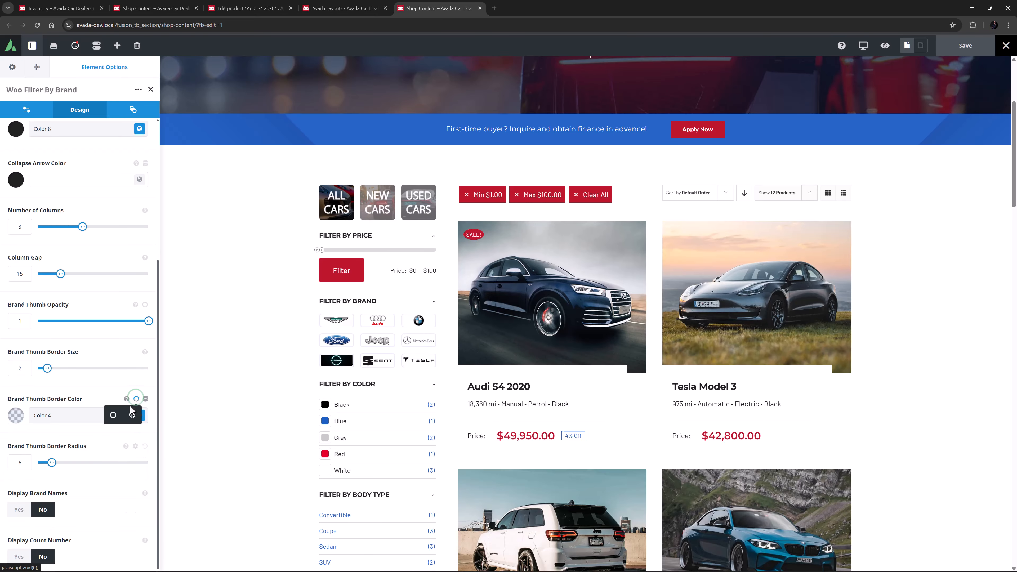
{"action": "left_click", "coordinate": [130, 416]}
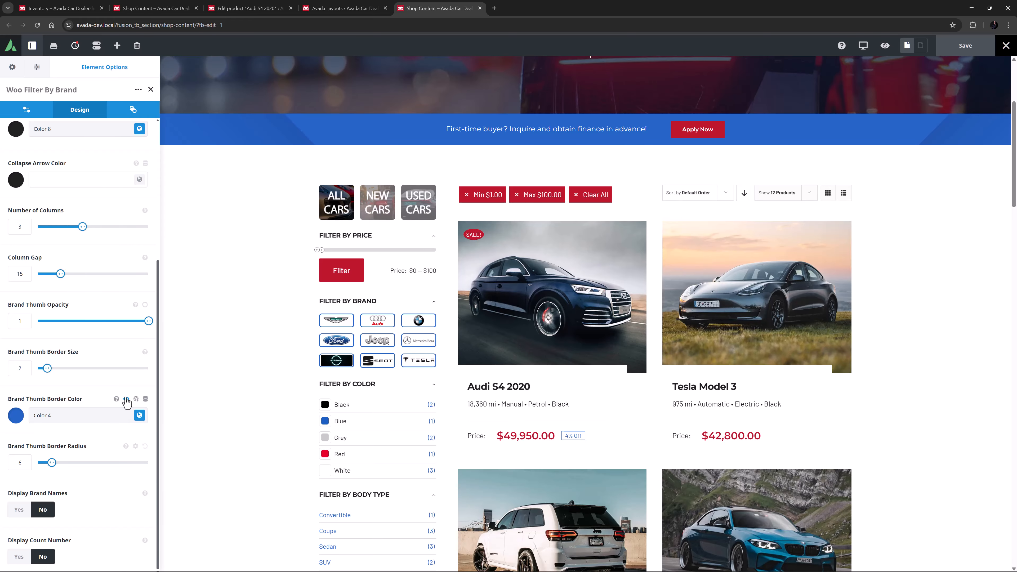
{"action": "left_click", "coordinate": [112, 415]}
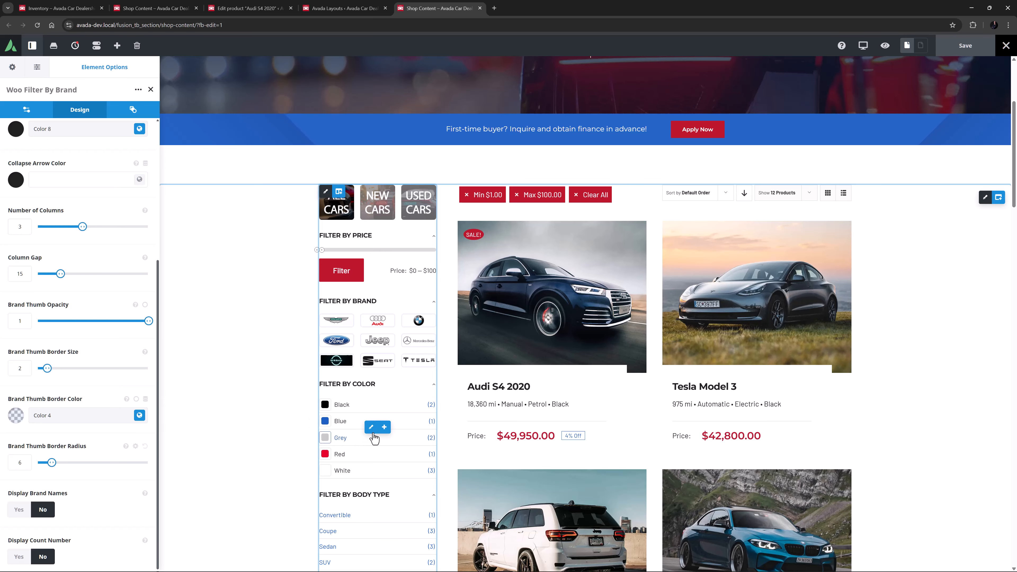
Step: Edit the Filter by Color element, trying Brands as its attribute and Dropdown as its display type
{"action": "left_click", "coordinate": [371, 427]}
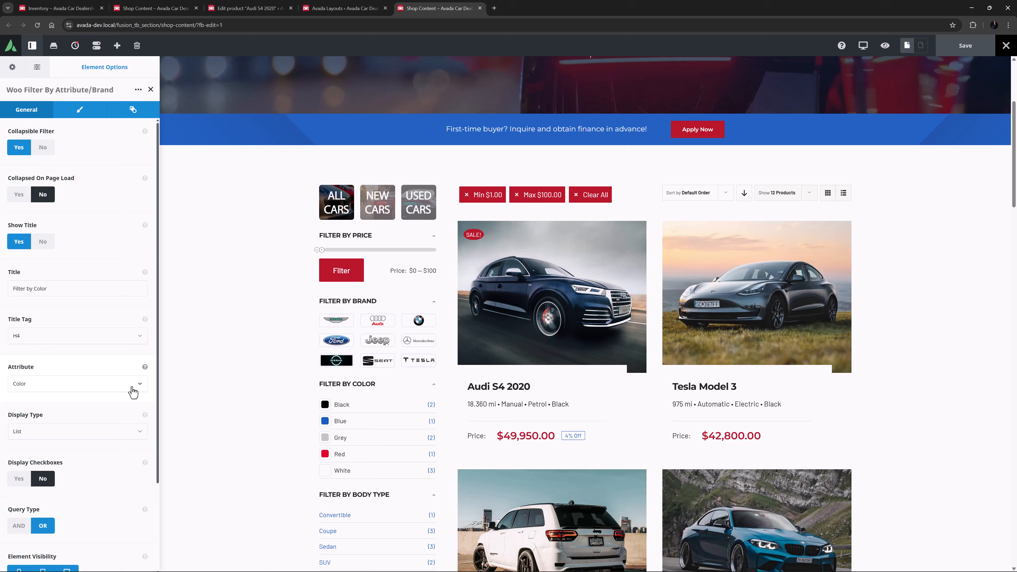
{"action": "left_click", "coordinate": [126, 386]}
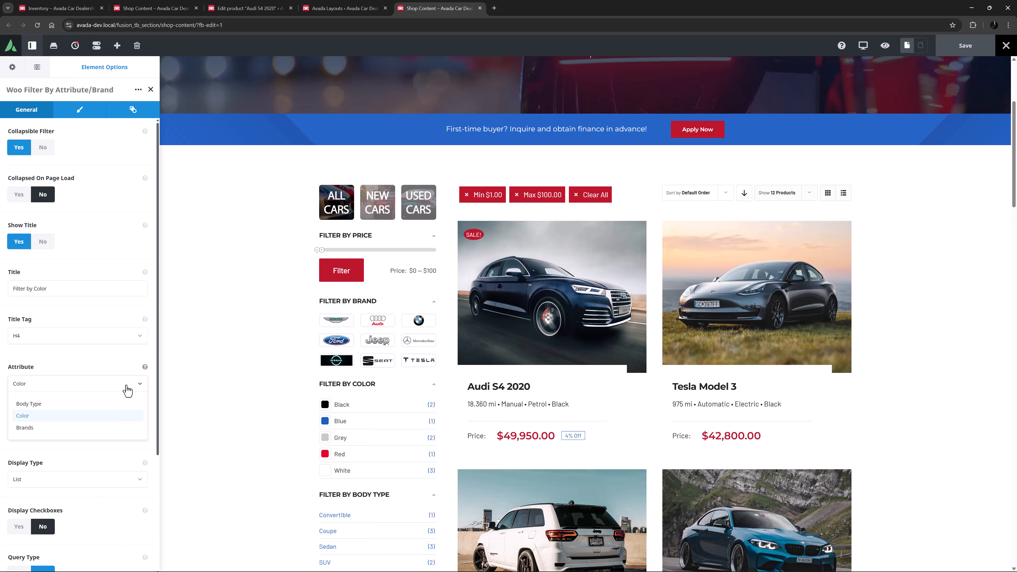
{"action": "left_click", "coordinate": [96, 428]}
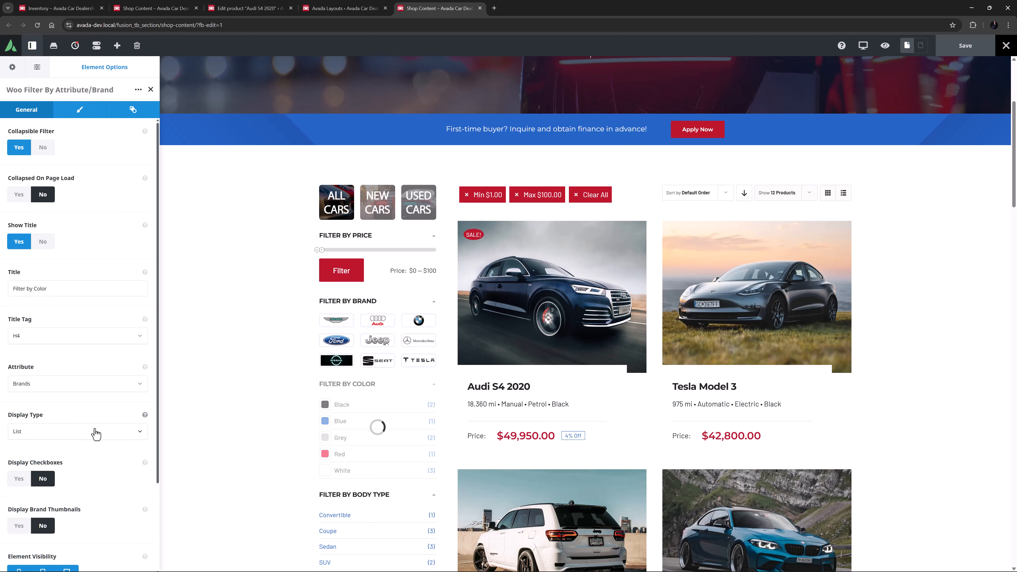
{"action": "left_click", "coordinate": [95, 432]}
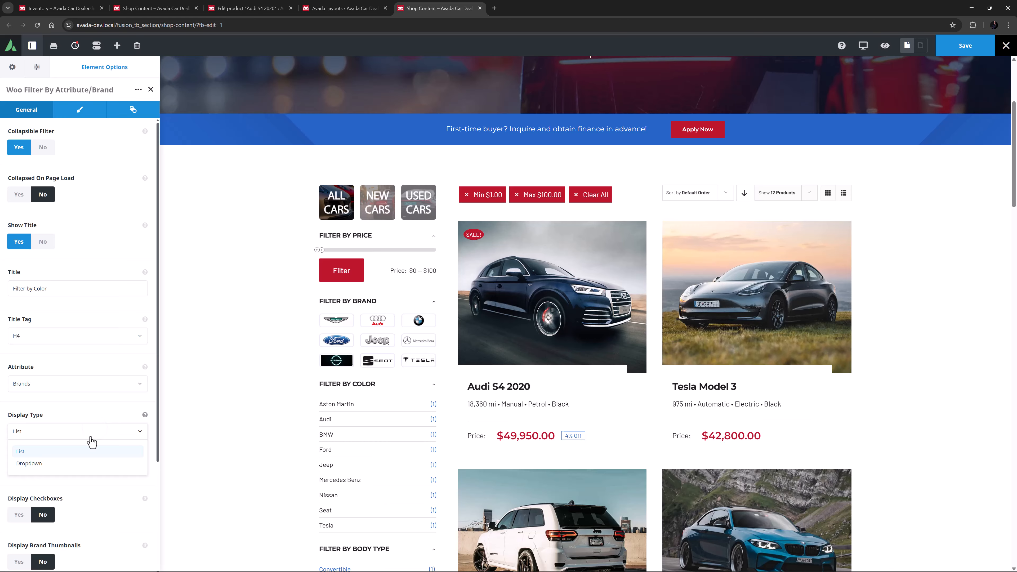
{"action": "left_click", "coordinate": [82, 470]}
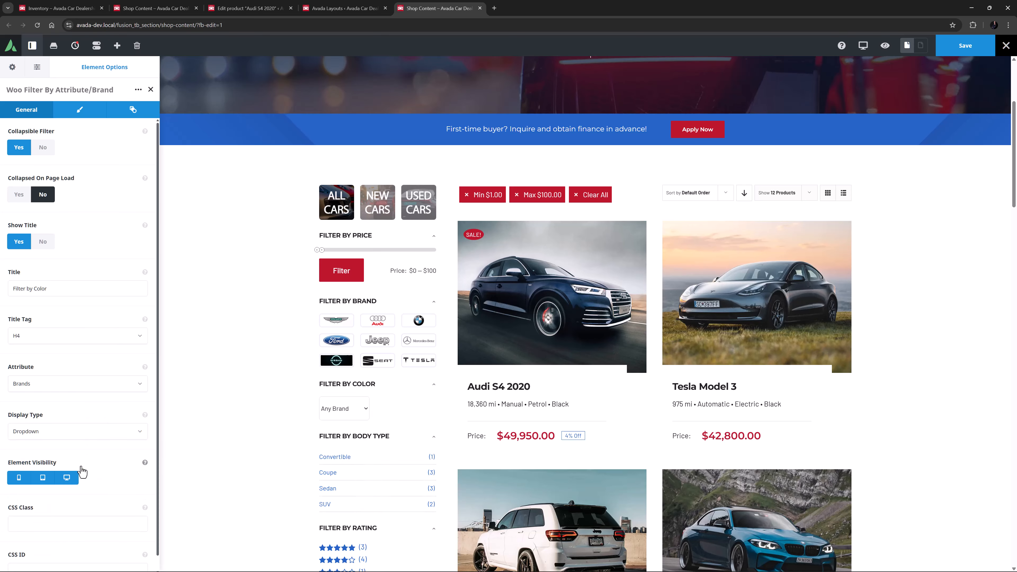
Step: Restore the Filter by Color element's display type to List and its attribute to Color
{"action": "left_click", "coordinate": [82, 434]}
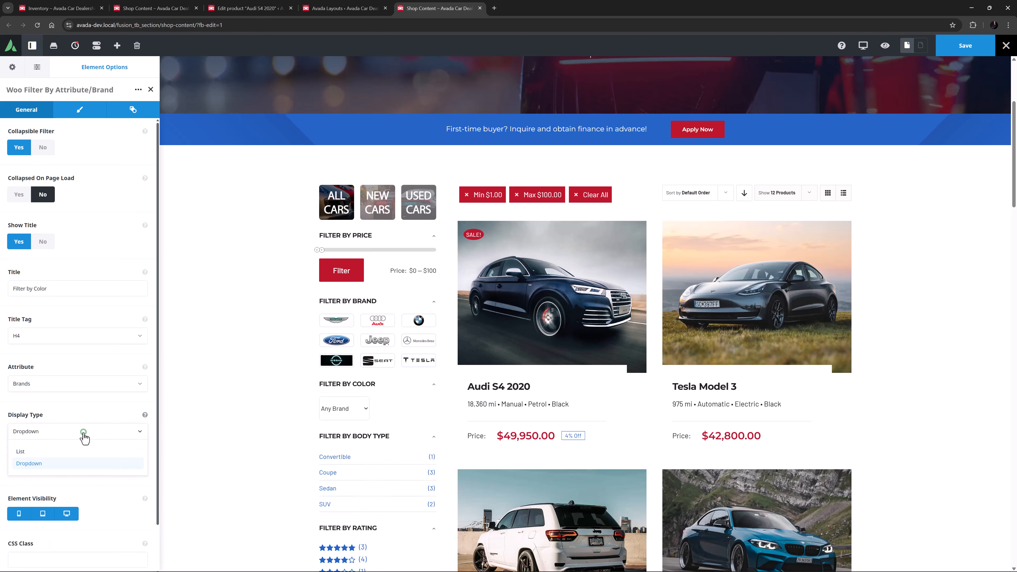
{"action": "left_click", "coordinate": [70, 446]}
{"action": "left_click", "coordinate": [68, 385]}
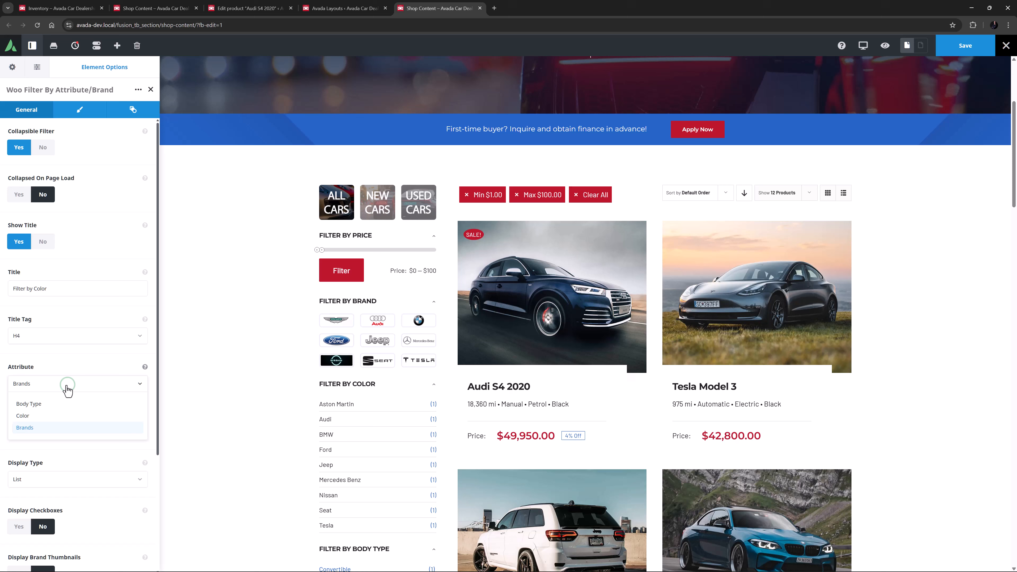
{"action": "left_click", "coordinate": [58, 415]}
Step: Review the Filter by Color element's design options, from title and attribute item styling through the swatch settings
{"action": "left_click", "coordinate": [76, 114]}
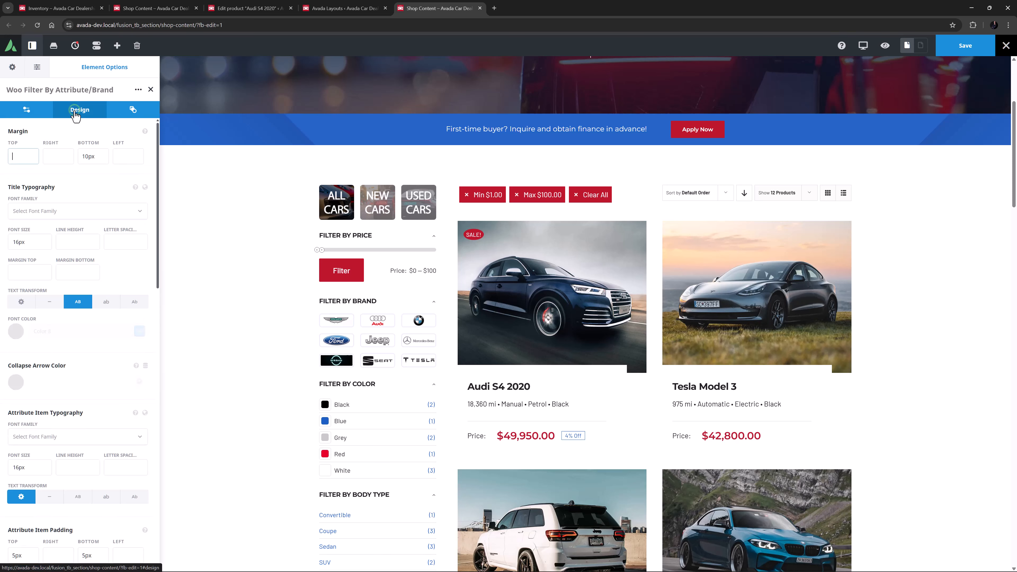
{"action": "scroll", "coordinate": [111, 400], "scroll_direction": "down", "scroll_amount": 10}
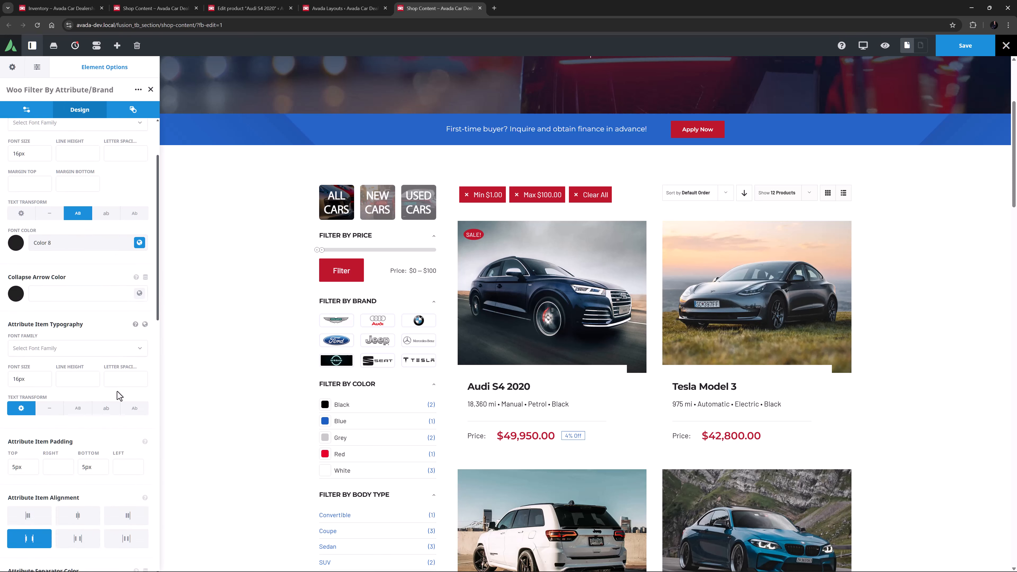
{"action": "scroll", "coordinate": [111, 409], "scroll_direction": "down", "scroll_amount": 6}
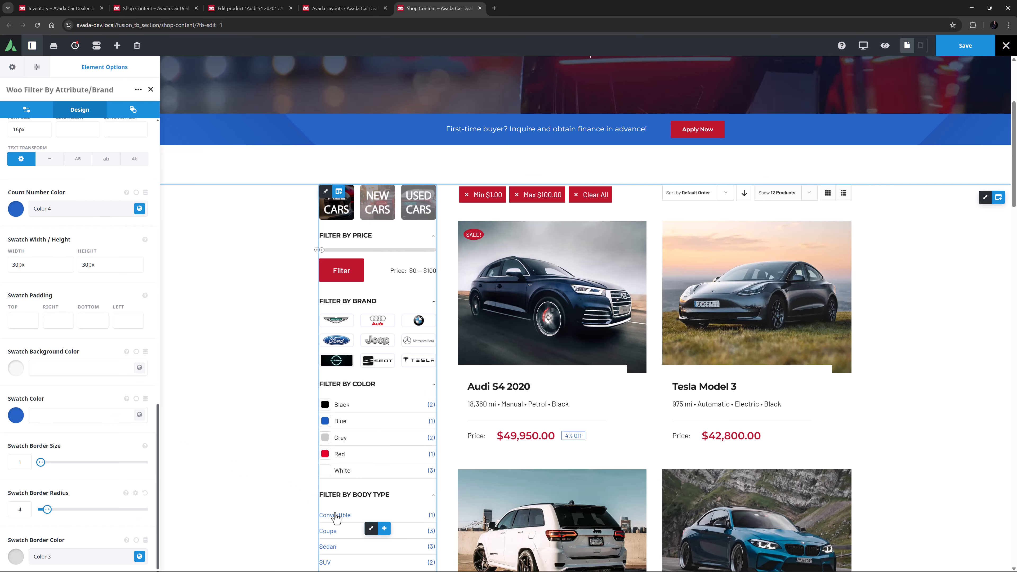
Step: Review the general options of the Filter By Body Type element and of the Woo Filter By Rating element
{"action": "left_click", "coordinate": [368, 531]}
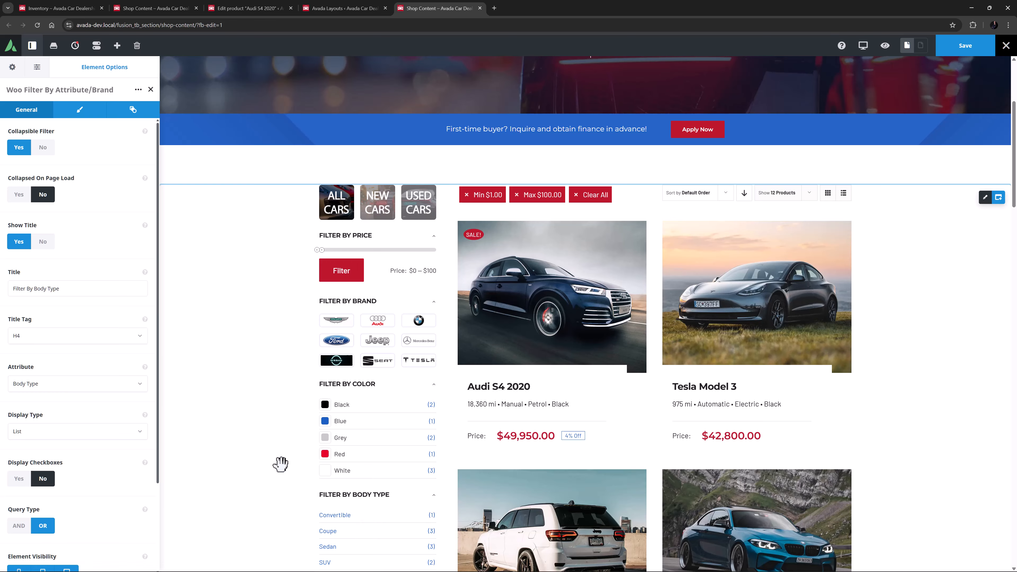
{"action": "scroll", "coordinate": [280, 464], "scroll_direction": "down", "scroll_amount": 3}
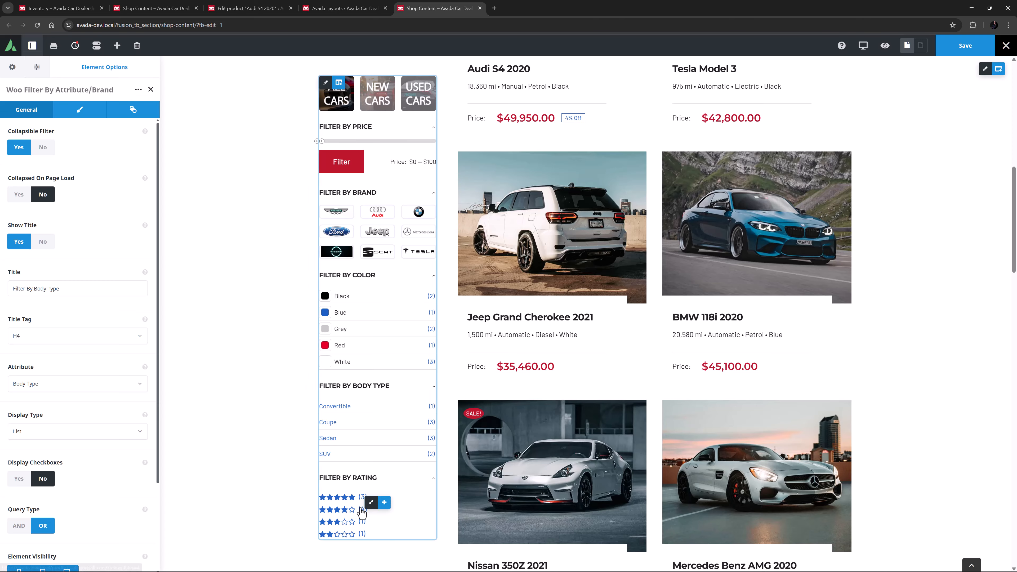
{"action": "left_click", "coordinate": [372, 503]}
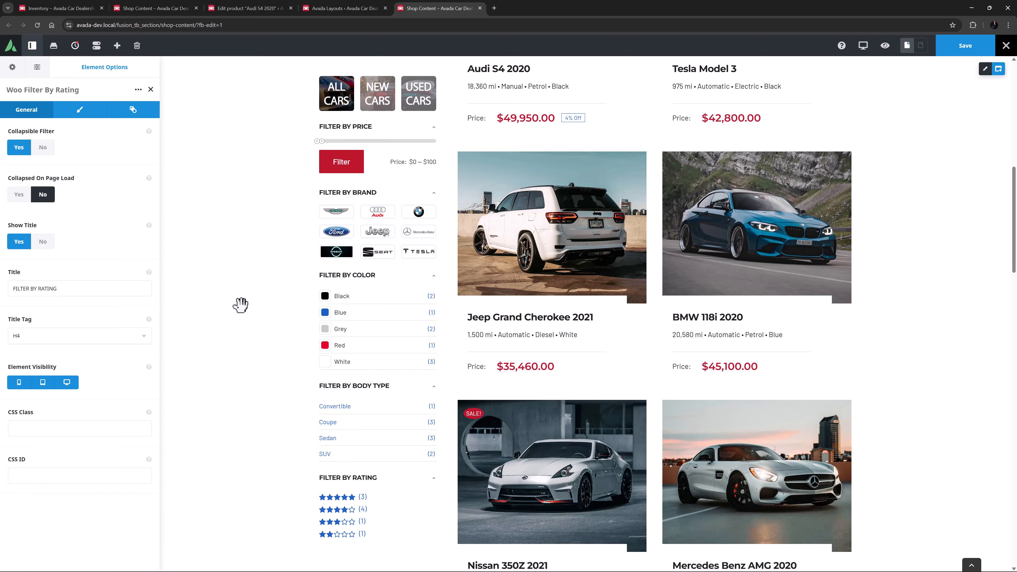
Step: On the live Inventory page, open the BMW 118i 2020 product and examine its customer reviews and star rating form
{"action": "left_click", "coordinate": [24, 8]}
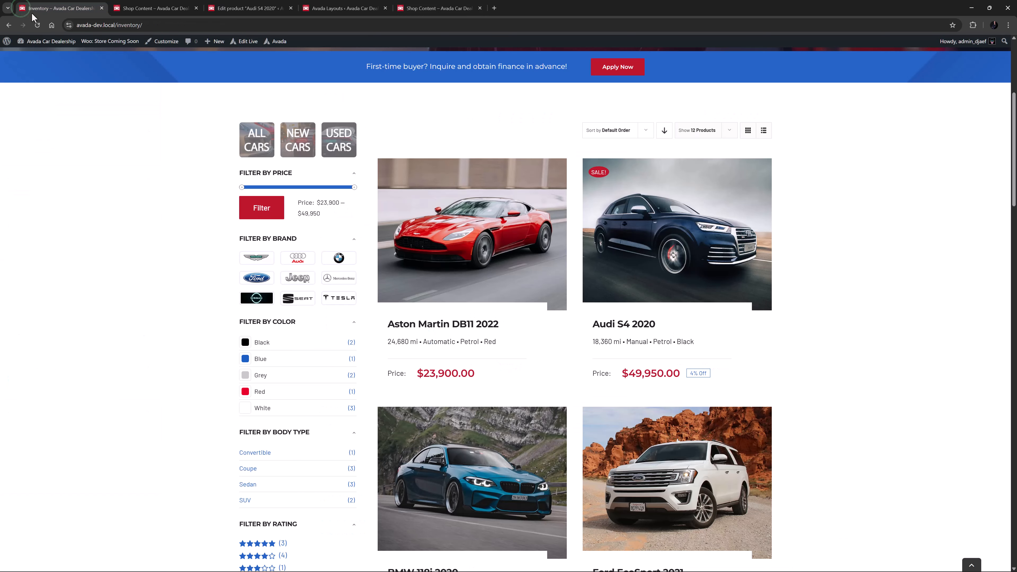
{"action": "scroll", "coordinate": [360, 294], "scroll_direction": "down", "scroll_amount": 5}
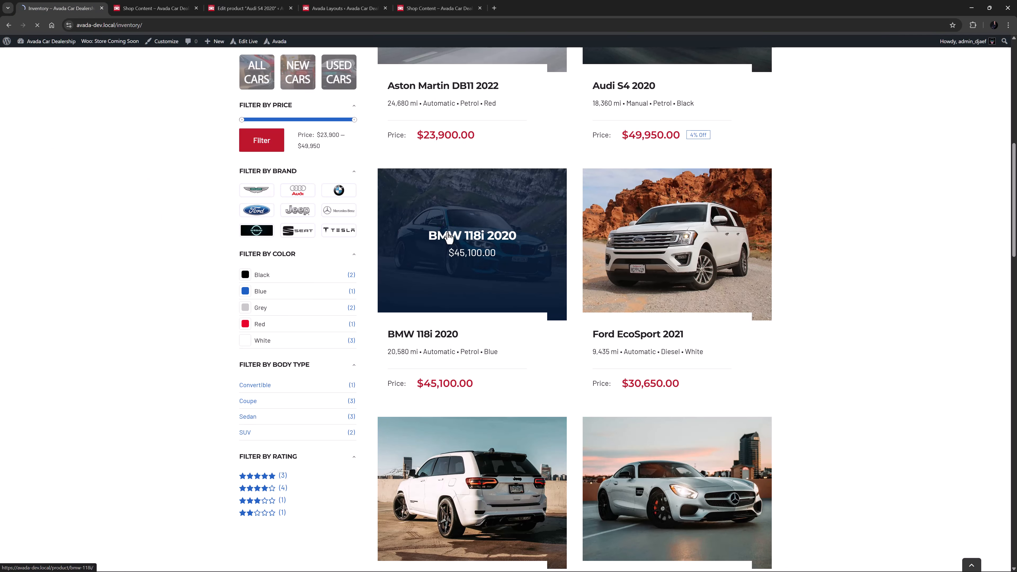
{"action": "left_click", "coordinate": [448, 239]}
{"action": "scroll", "coordinate": [422, 311], "scroll_direction": "down", "scroll_amount": 8}
{"action": "left_click", "coordinate": [432, 465]}
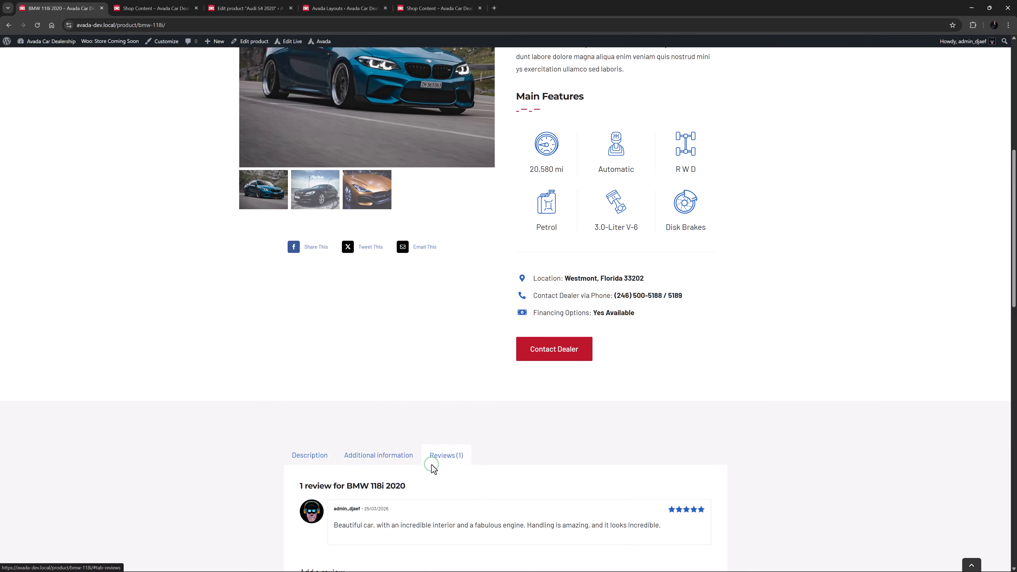
{"action": "scroll", "coordinate": [432, 465], "scroll_direction": "down", "scroll_amount": 6}
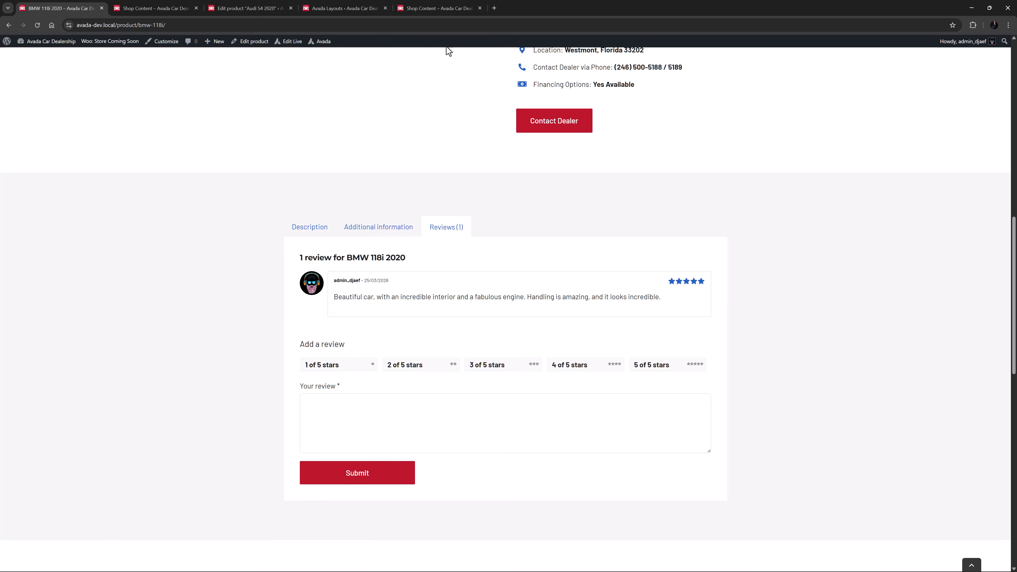
Step: In the Shop Content editor, open the General WooCommerce global options and locate the AJAX product filter settings
{"action": "left_click", "coordinate": [438, 8]}
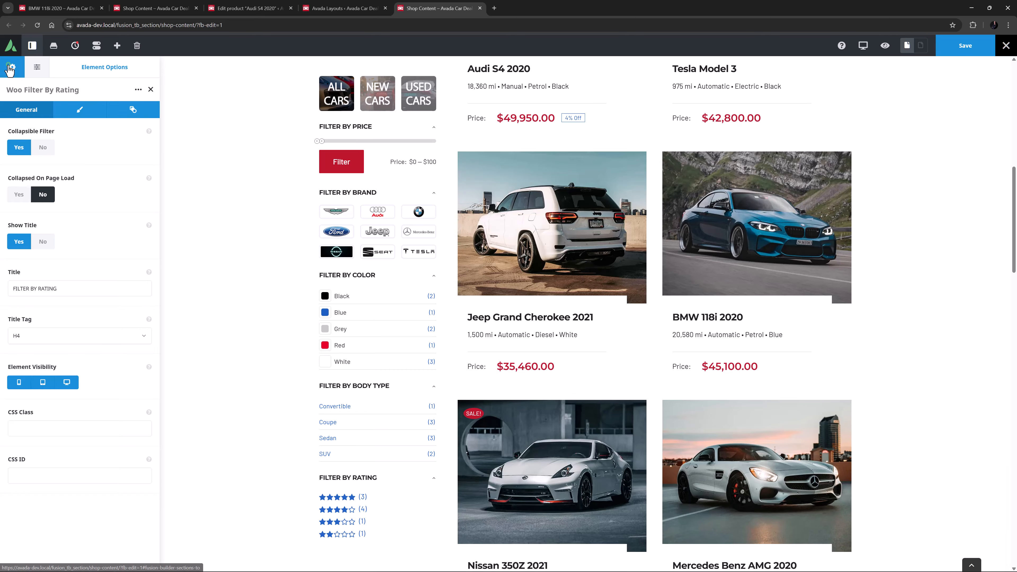
{"action": "left_click", "coordinate": [11, 45]}
{"action": "scroll", "coordinate": [39, 376], "scroll_direction": "down", "scroll_amount": 4}
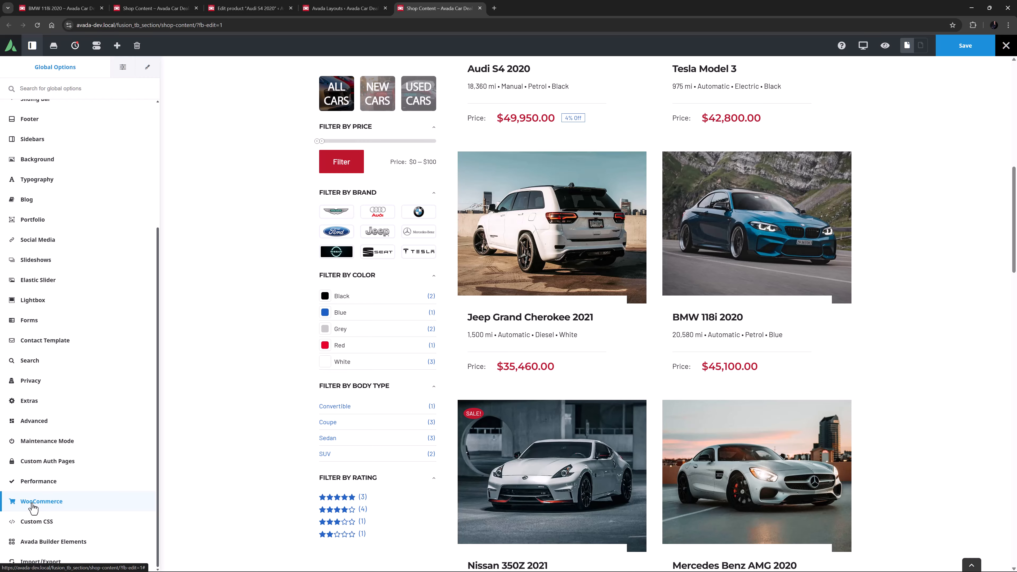
{"action": "left_click", "coordinate": [33, 505]}
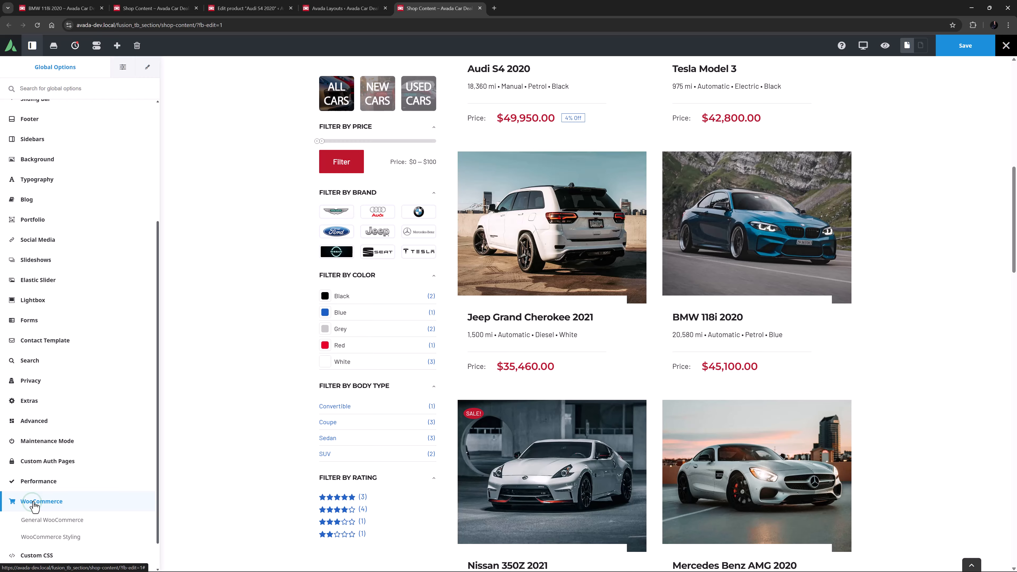
{"action": "left_click", "coordinate": [44, 521]}
{"action": "scroll", "coordinate": [64, 388], "scroll_direction": "down", "scroll_amount": 15}
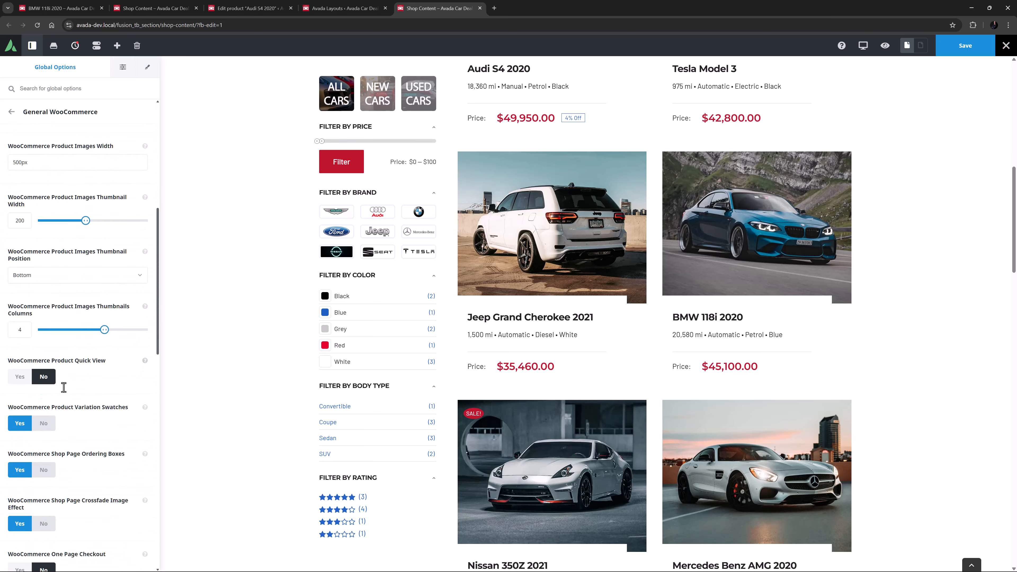
{"action": "scroll", "coordinate": [66, 392], "scroll_direction": "down", "scroll_amount": 5}
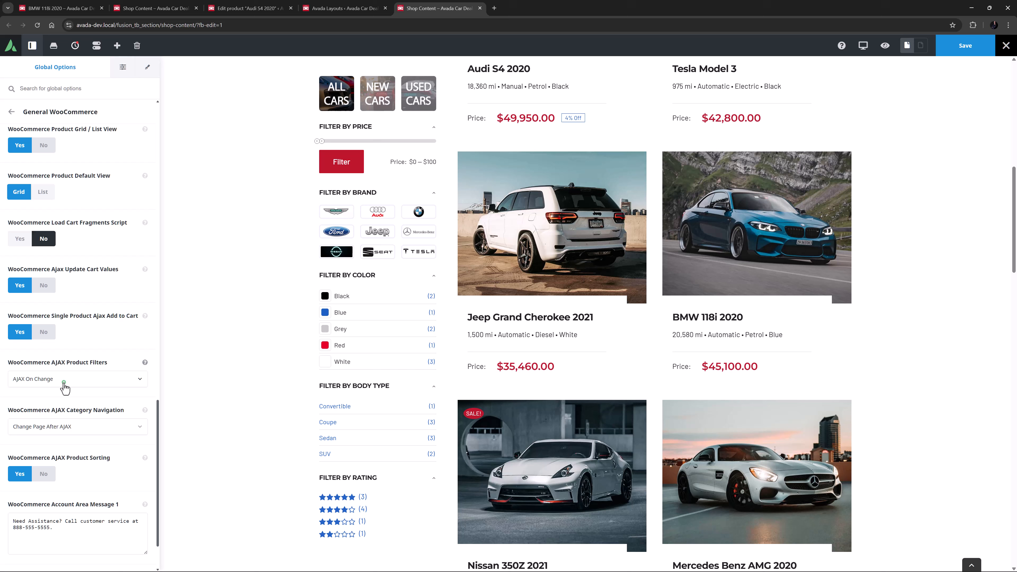
Step: Review the available choices for WooCommerce AJAX Product Filters and WooCommerce AJAX Category Navigation
{"action": "left_click", "coordinate": [63, 387]}
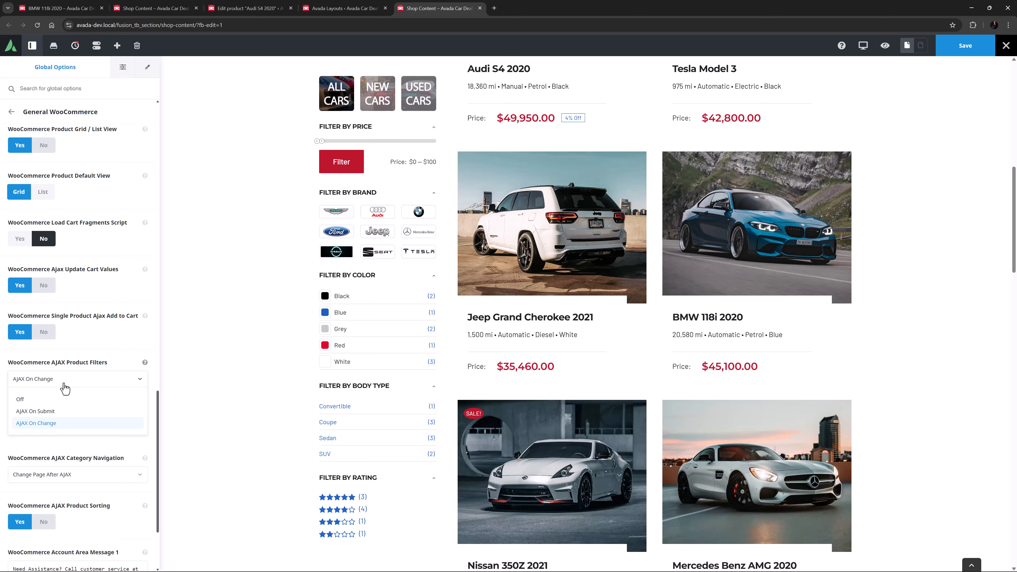
{"action": "left_click", "coordinate": [65, 388]}
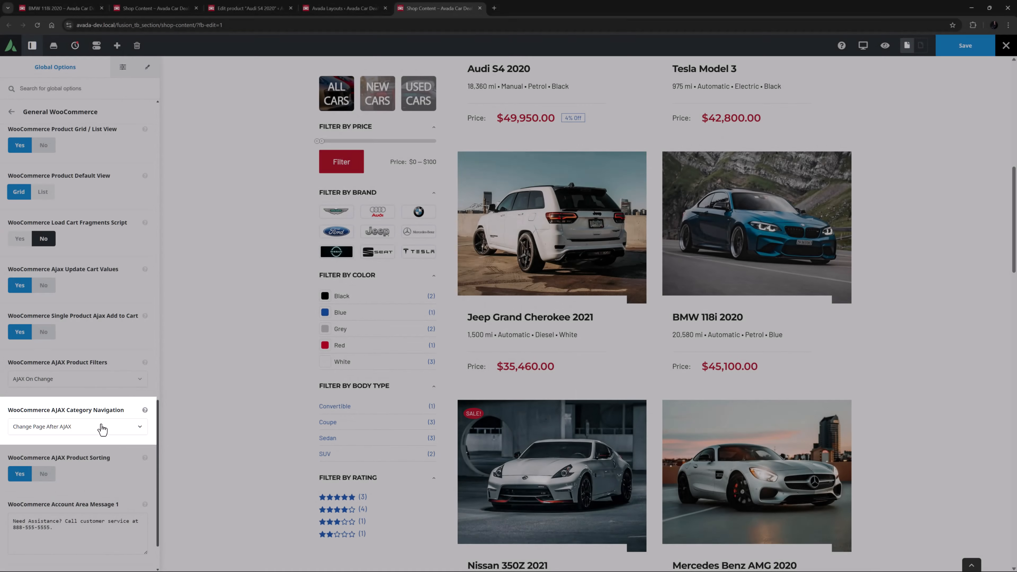
{"action": "left_click", "coordinate": [101, 426]}
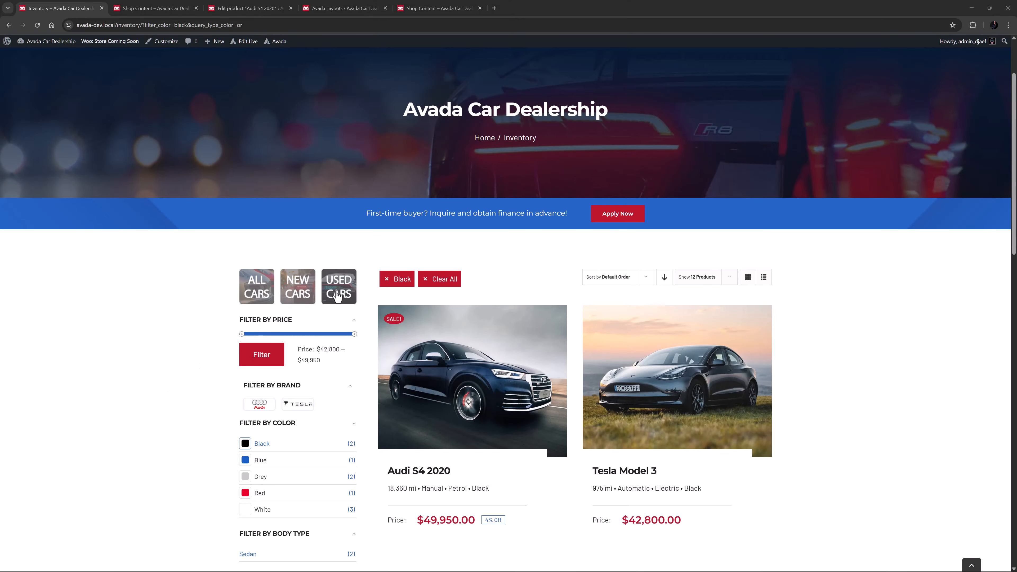
Step: On the live Inventory page filtered by Black, test switching to the Used Cars category and return to the unfiltered inventory
{"action": "left_click", "coordinate": [337, 295]}
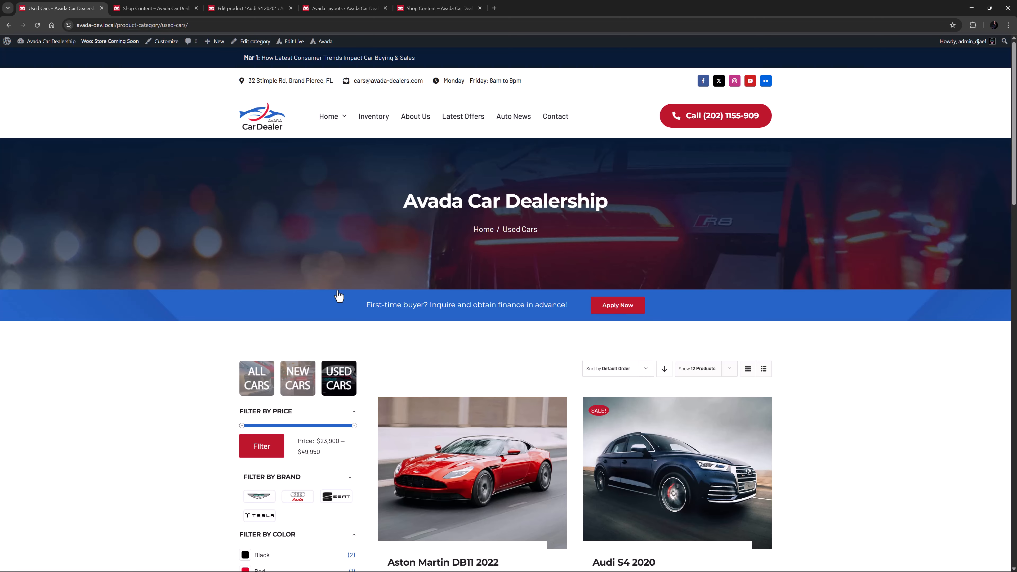
{"action": "scroll", "coordinate": [338, 296], "scroll_direction": "down", "scroll_amount": 7}
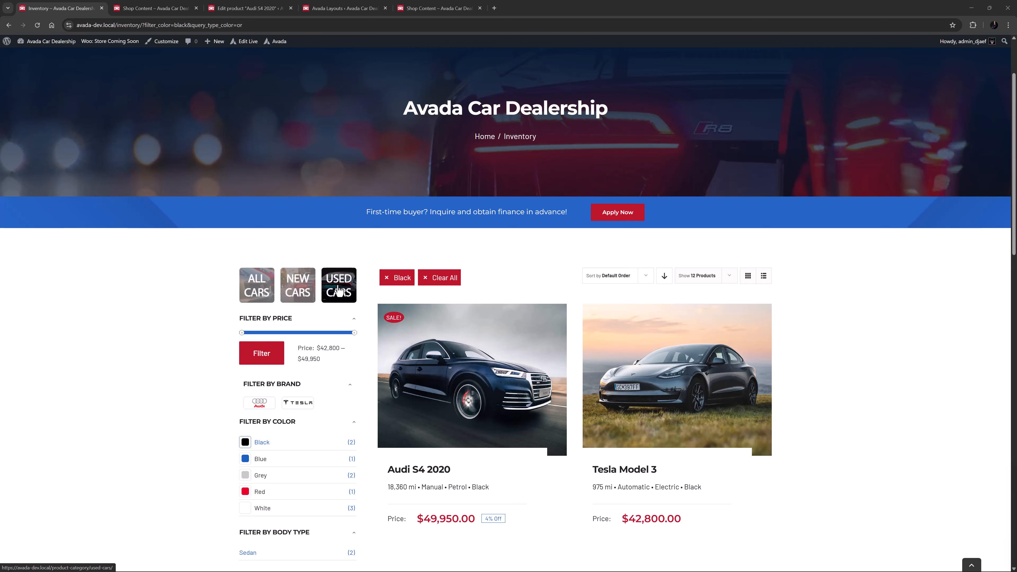
{"action": "left_click", "coordinate": [338, 289]}
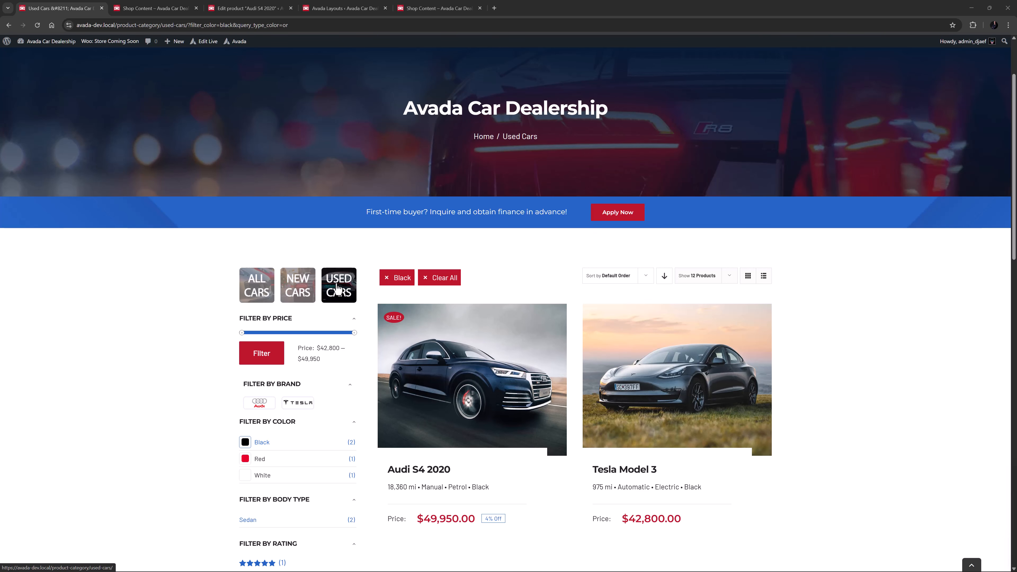
{"action": "scroll", "coordinate": [338, 289], "scroll_direction": "up", "scroll_amount": 3}
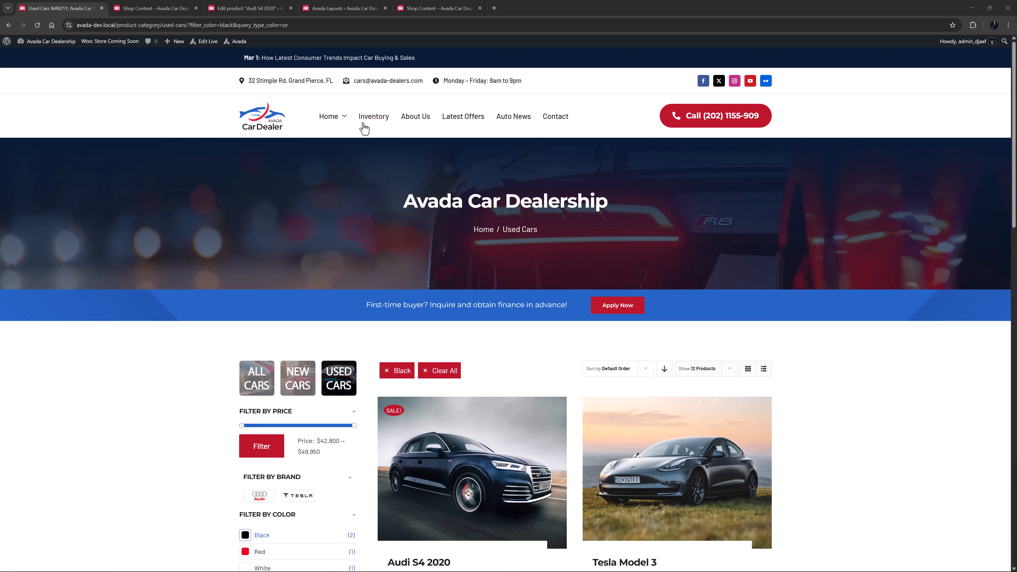
{"action": "left_click", "coordinate": [366, 120]}
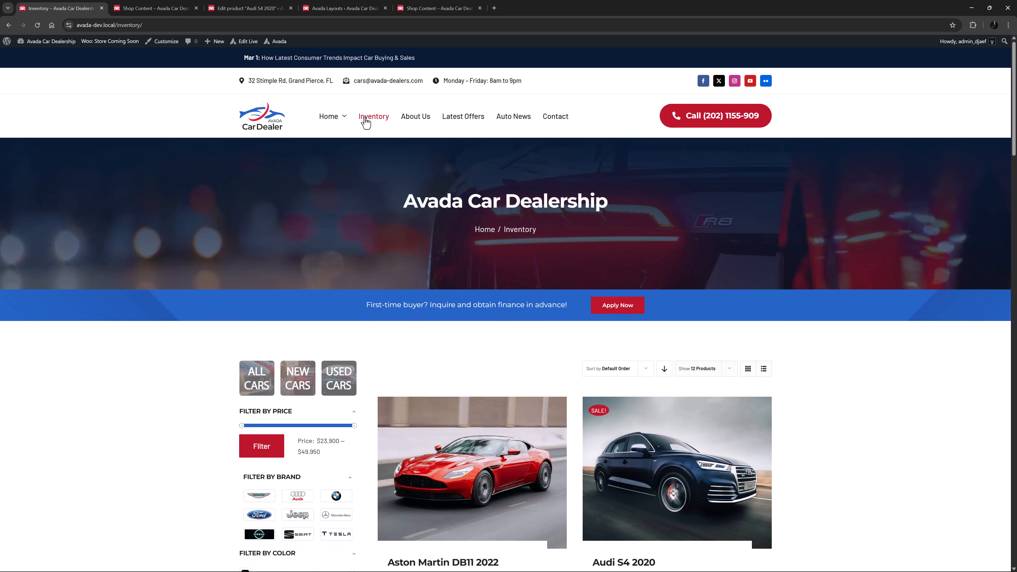
Step: Filter the inventory to prices from $30,080 to $40,940, and remove the maximum and minimum price filters again
{"action": "scroll", "coordinate": [202, 380], "scroll_direction": "down", "scroll_amount": 5}
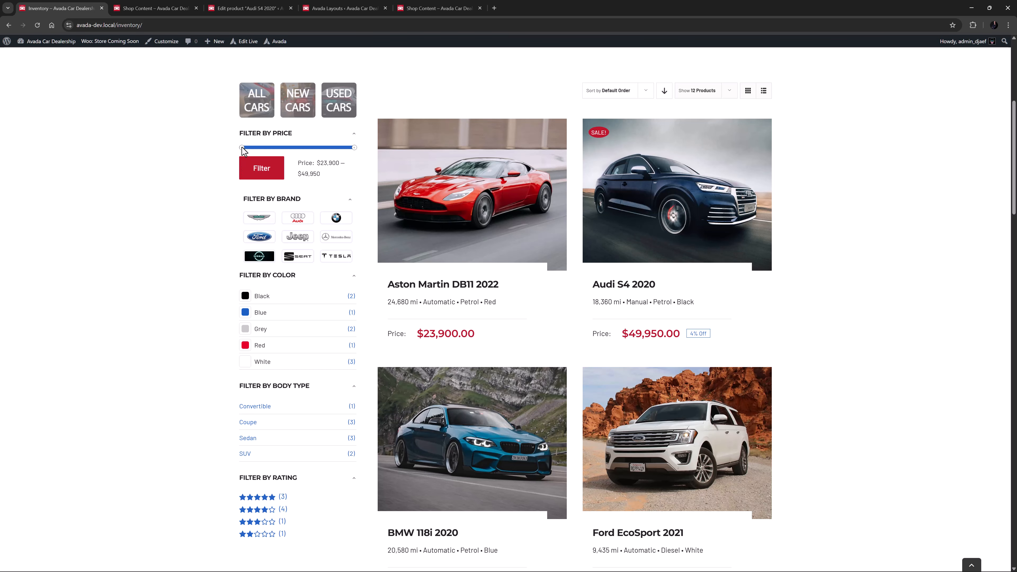
{"action": "left_click_drag", "start_coordinate": [250, 147], "coordinate": [269, 147]}
{"action": "left_click_drag", "start_coordinate": [354, 147], "coordinate": [303, 157]}
{"action": "left_click", "coordinate": [261, 169]}
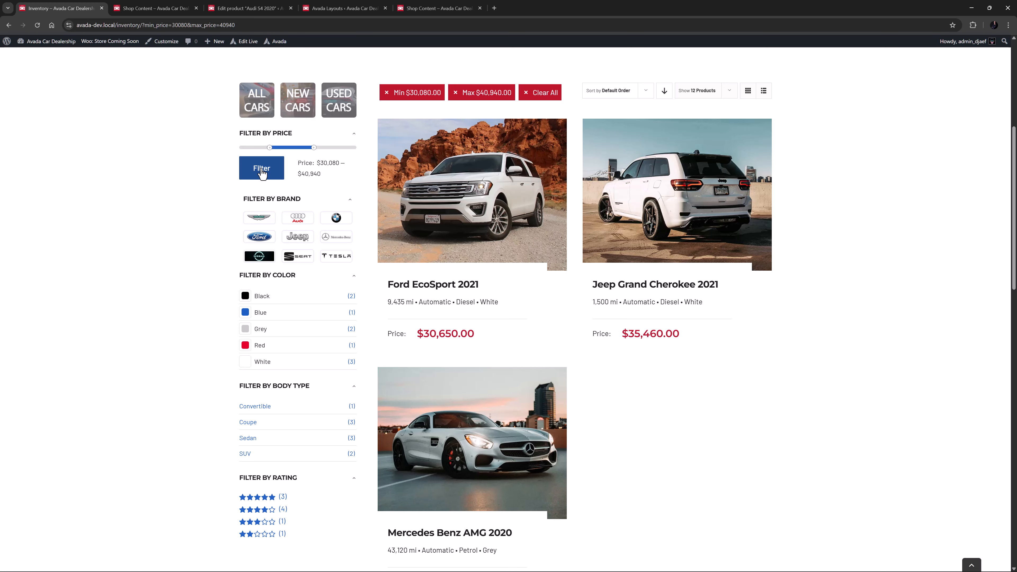
{"action": "left_click", "coordinate": [455, 96]}
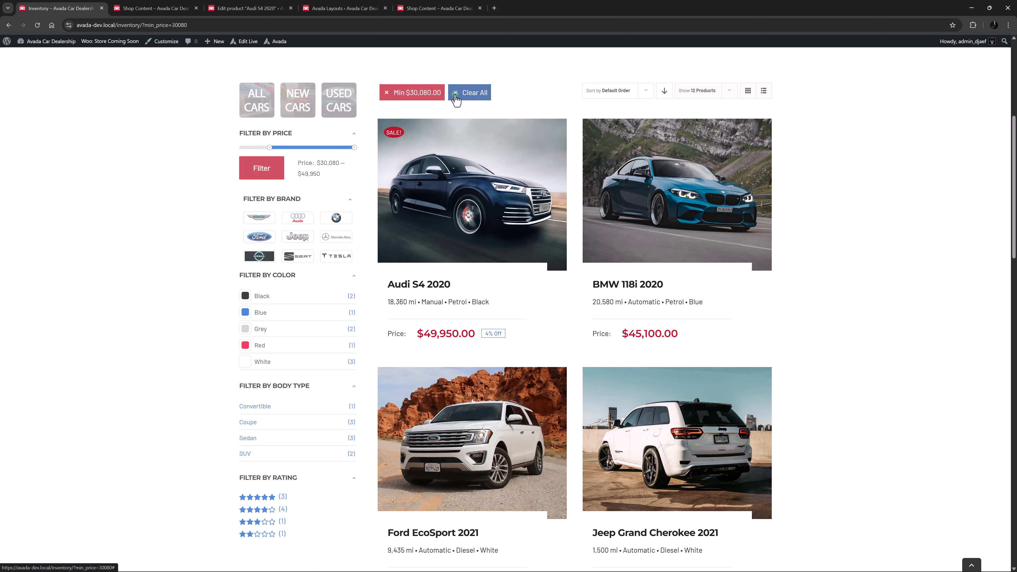
{"action": "left_click", "coordinate": [455, 96]}
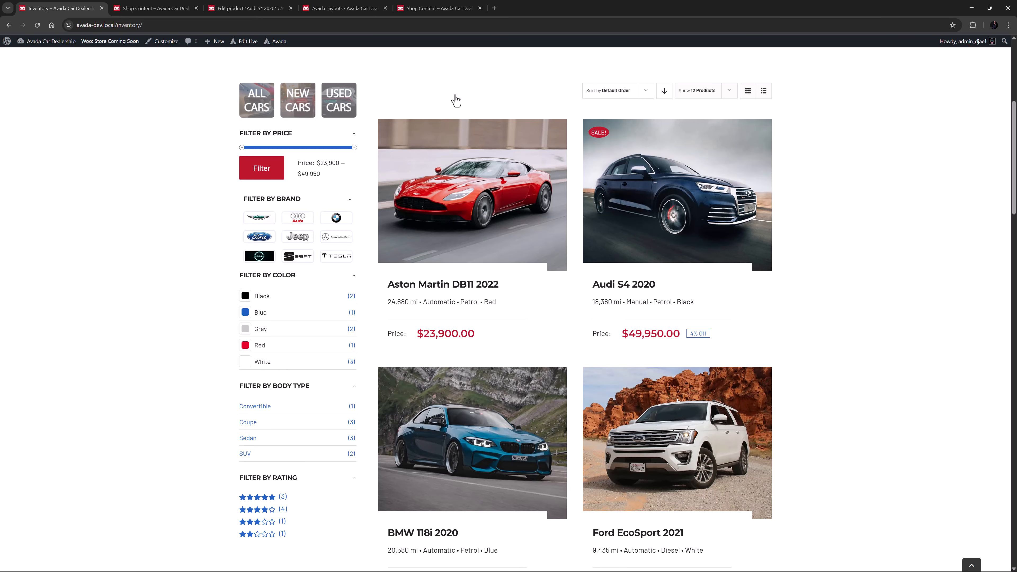
Step: Filter the inventory by the Aston Martin and BMW brands, and remove both brand filters again
{"action": "left_click", "coordinate": [260, 218]}
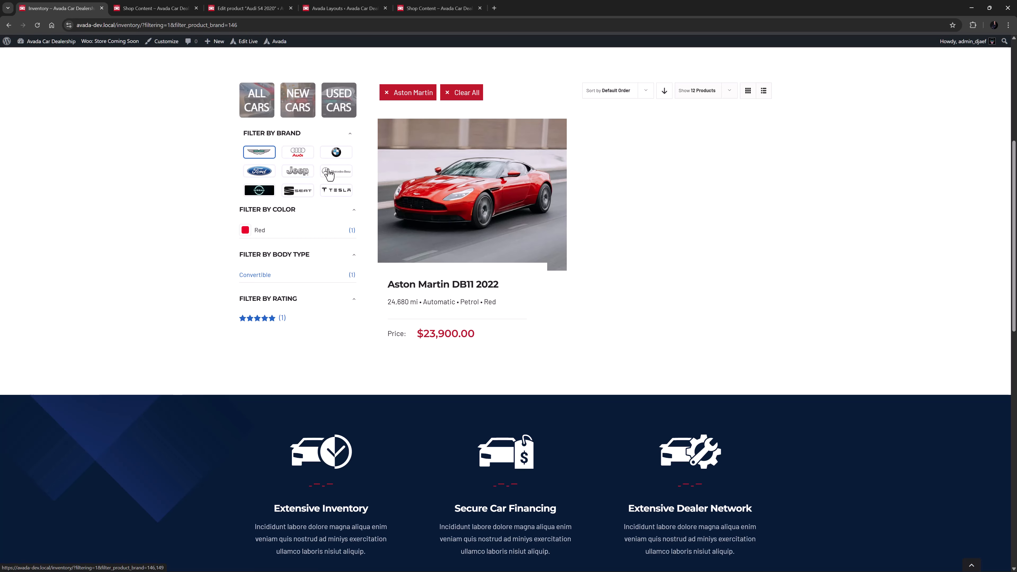
{"action": "left_click", "coordinate": [335, 157]}
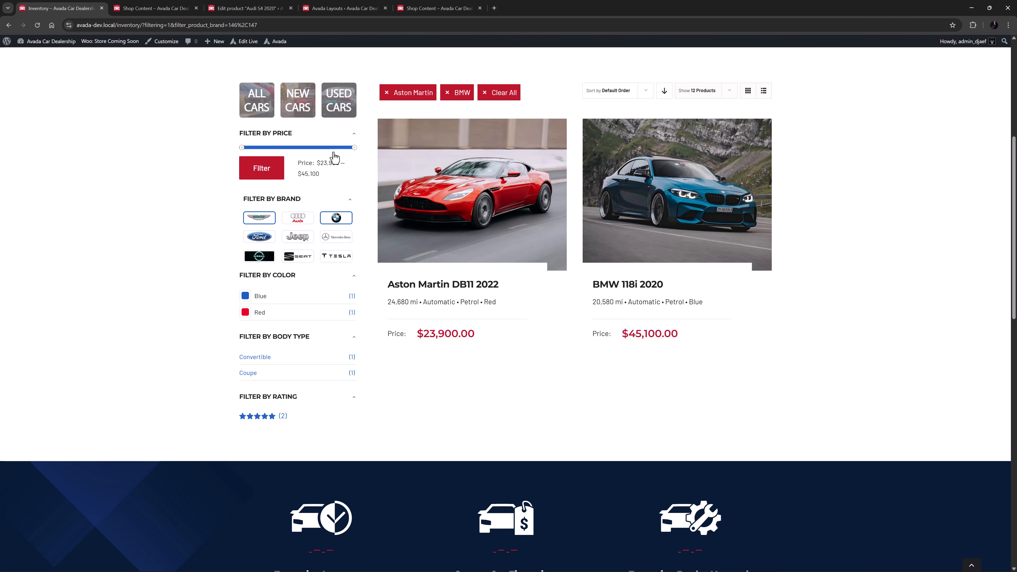
{"action": "left_click", "coordinate": [334, 219]}
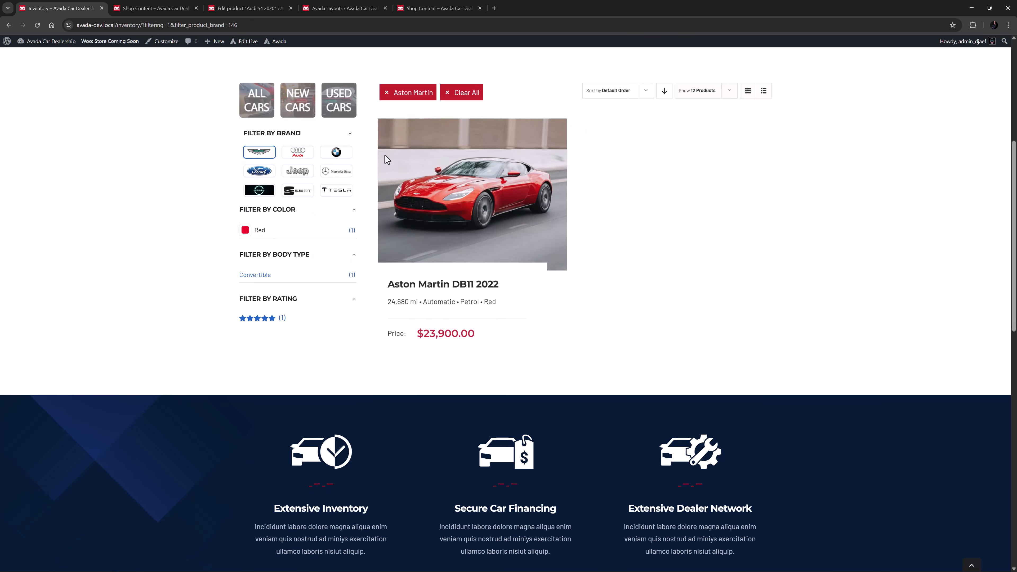
{"action": "left_click", "coordinate": [455, 95]}
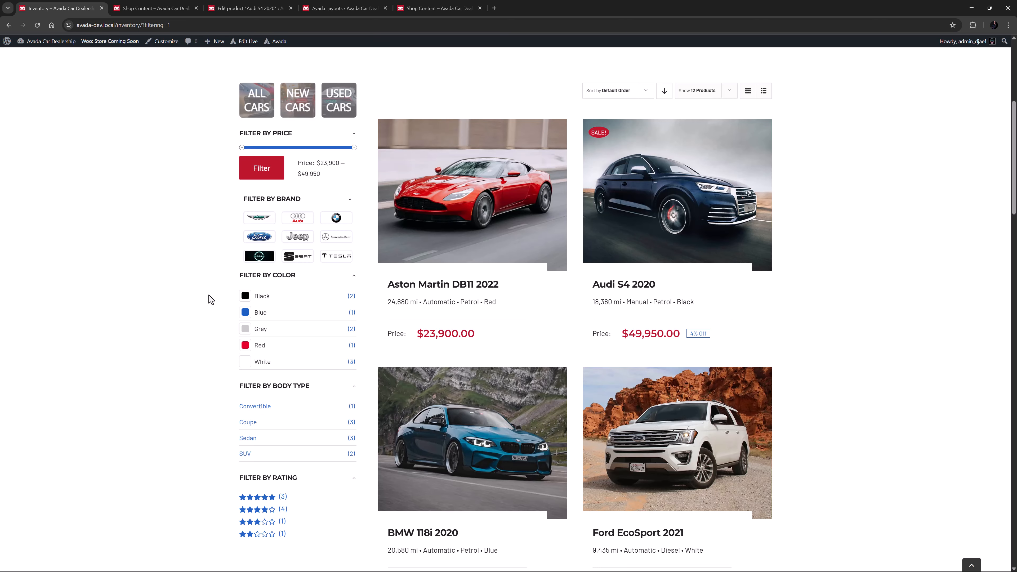
Step: Combine the White color, SUV body type and 4-star rating filters on the inventory, and clear them all
{"action": "left_click", "coordinate": [245, 363]}
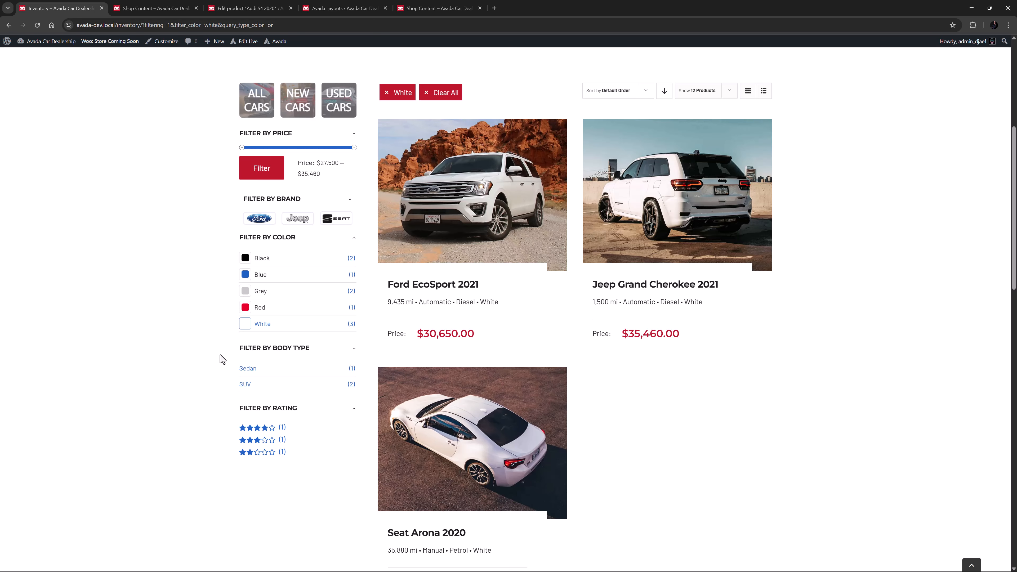
{"action": "left_click", "coordinate": [239, 383]}
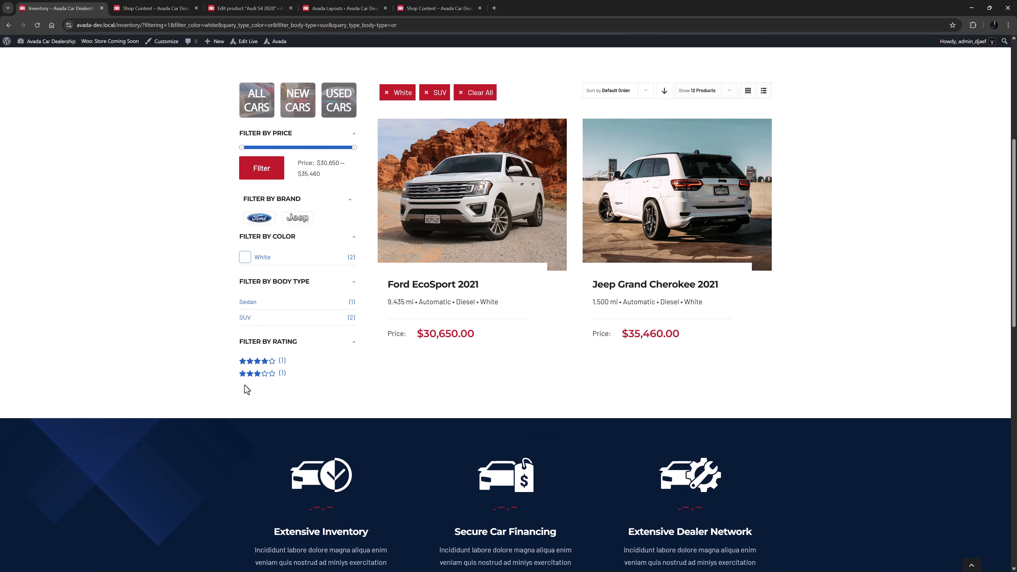
{"action": "left_click", "coordinate": [256, 361]}
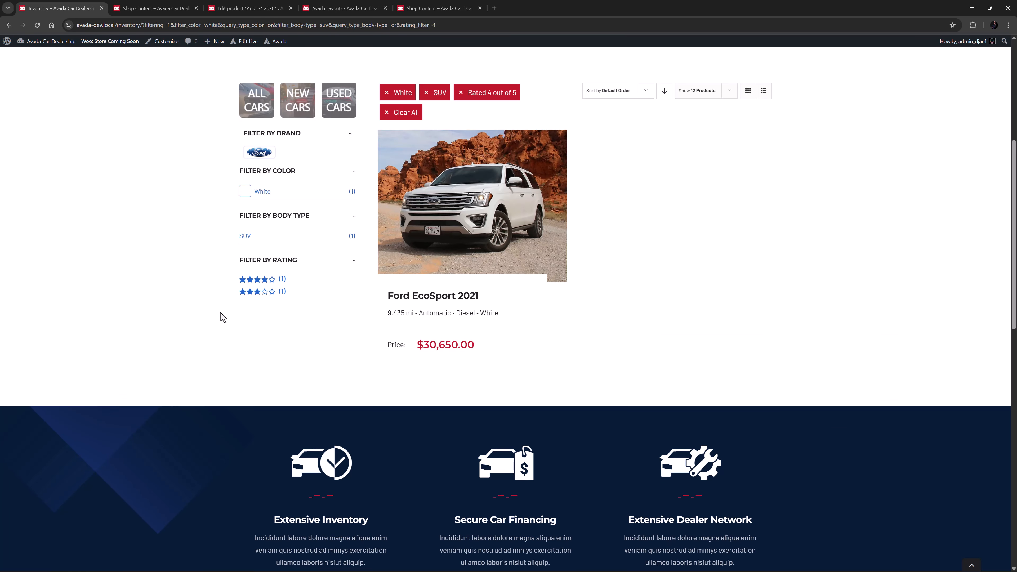
{"action": "left_click", "coordinate": [394, 113]}
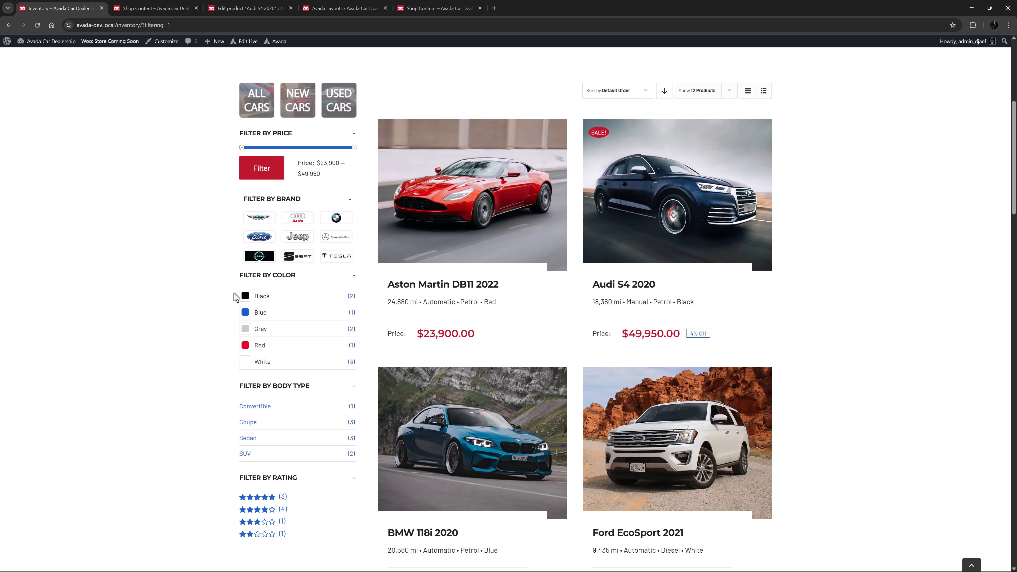
Step: Filter the inventory by Black and Blue, narrow it to the New Cars category, and clear all filters
{"action": "left_click", "coordinate": [245, 295]}
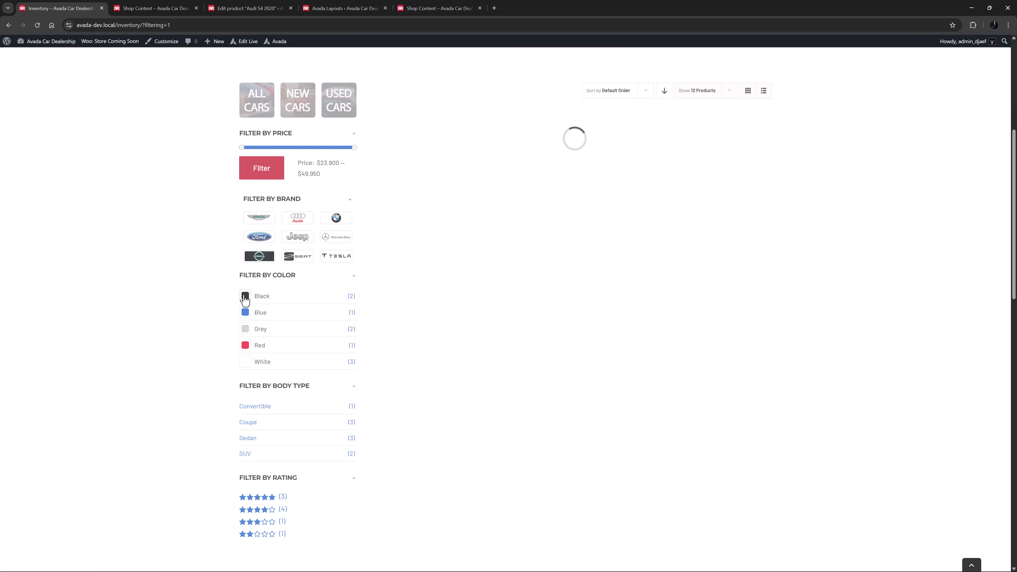
{"action": "left_click", "coordinate": [245, 274]}
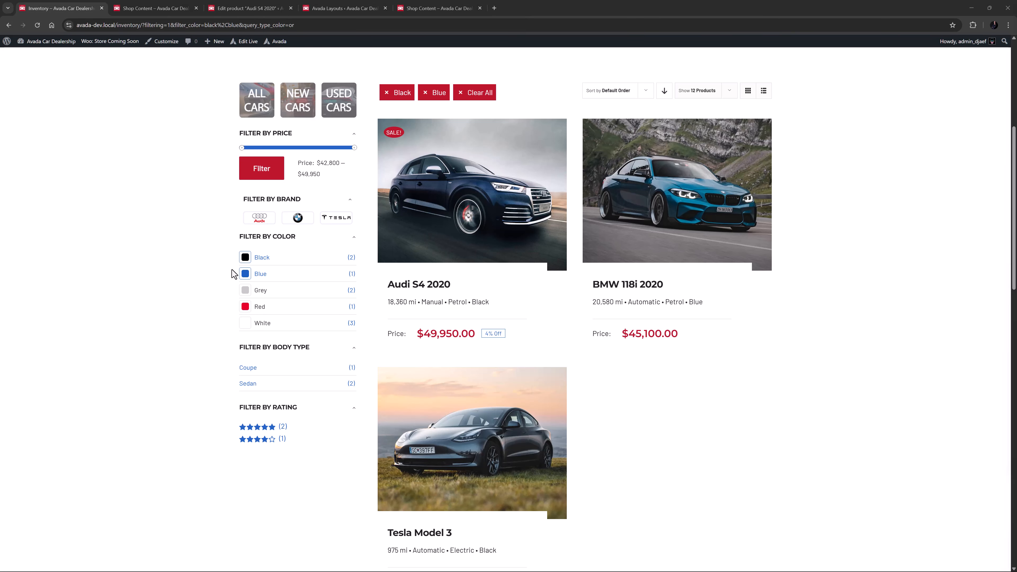
{"action": "left_click", "coordinate": [289, 99]}
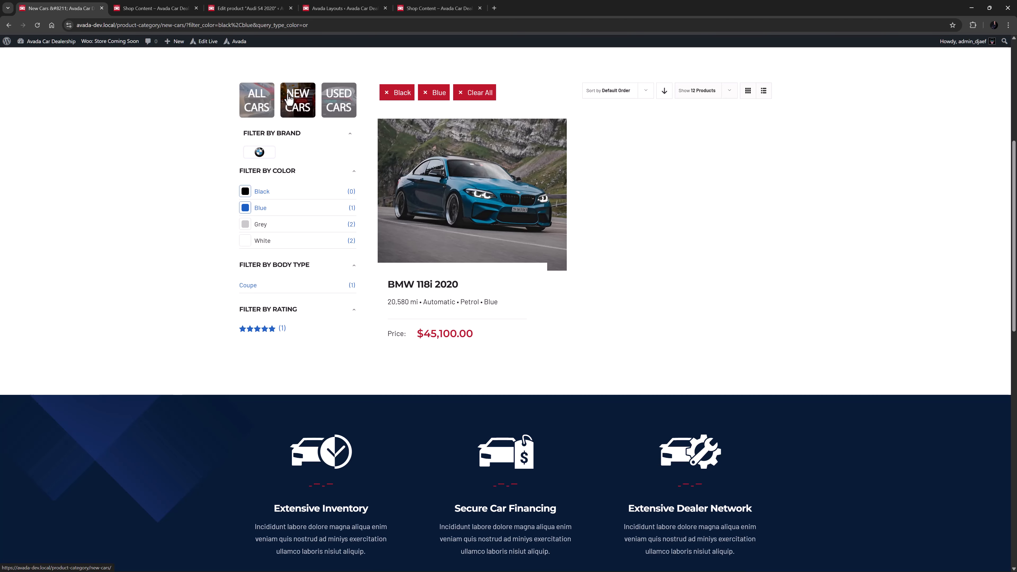
{"action": "left_click", "coordinate": [464, 94]}
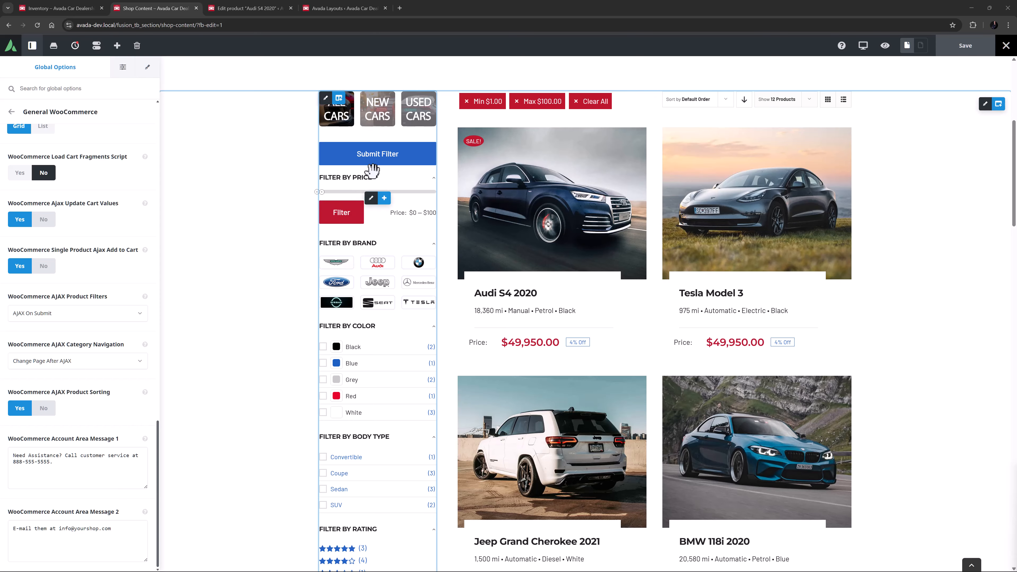
Step: Review the Submit Filter button's options and, on the live Inventory page, submit the Black, Sedan and 5-star rating filters together
{"action": "left_click", "coordinate": [376, 156]}
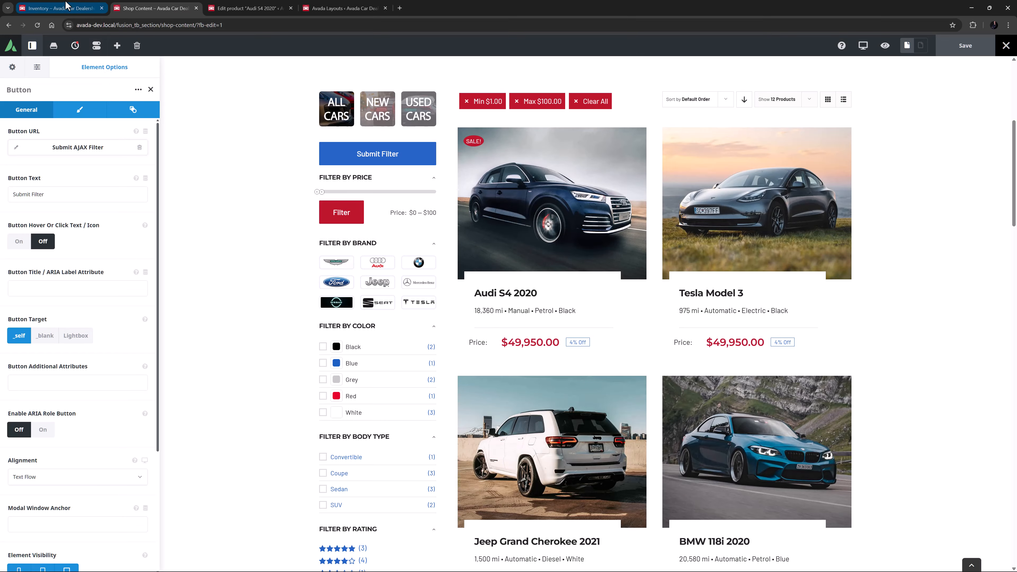
{"action": "left_click", "coordinate": [66, 5]}
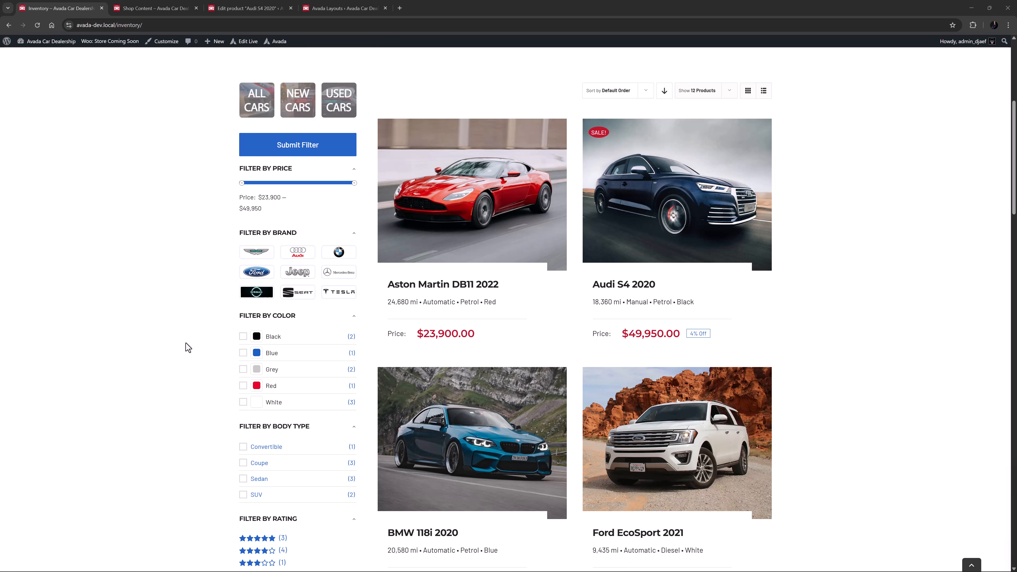
{"action": "left_click", "coordinate": [243, 337]}
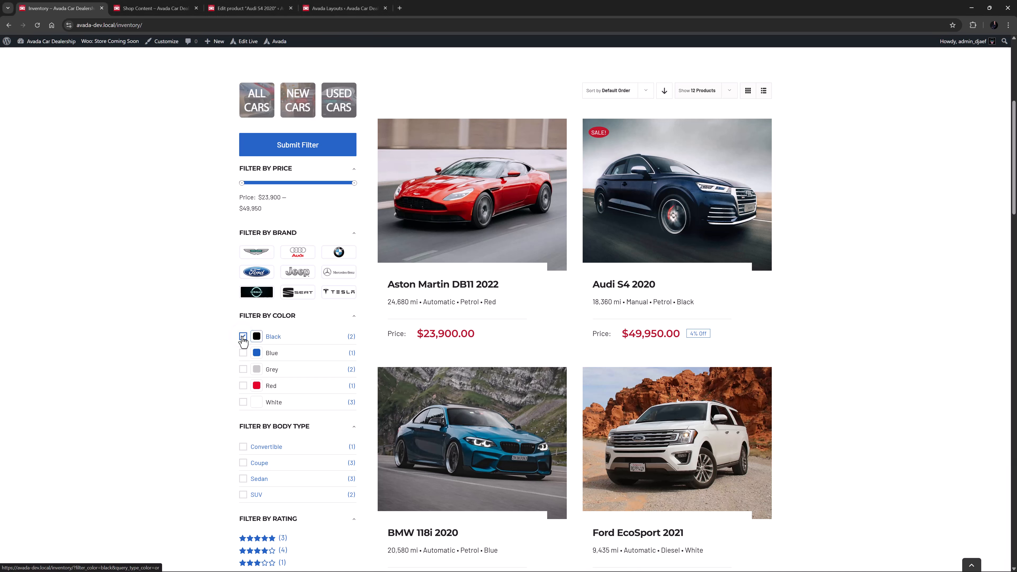
{"action": "left_click", "coordinate": [243, 479]}
{"action": "left_click", "coordinate": [282, 149]}
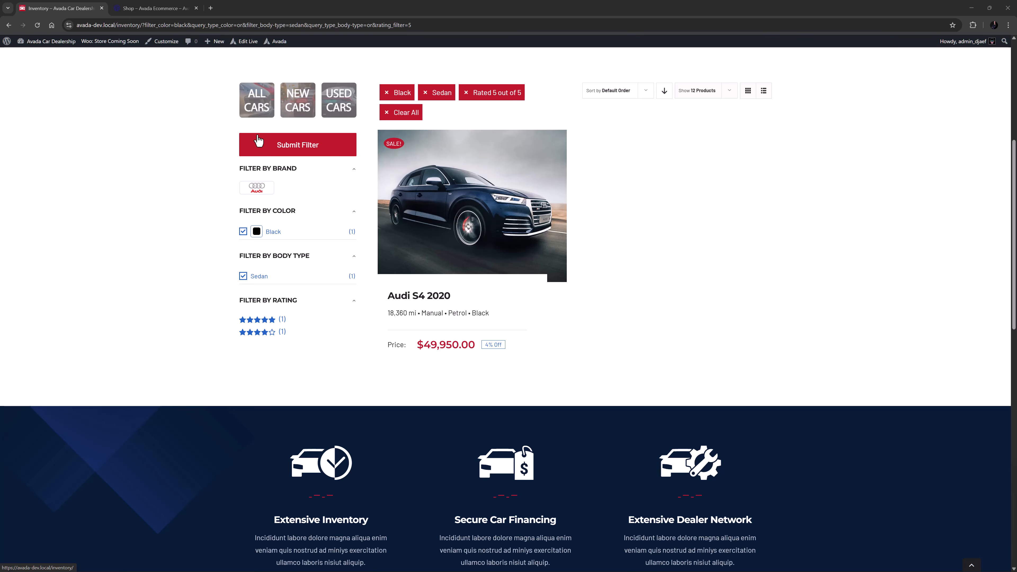
Step: View the off-canvas filters behind Filter Products on the Avada eCommerce shop and behind Filter Cars on the Inventory page
{"action": "left_click", "coordinate": [172, 5]}
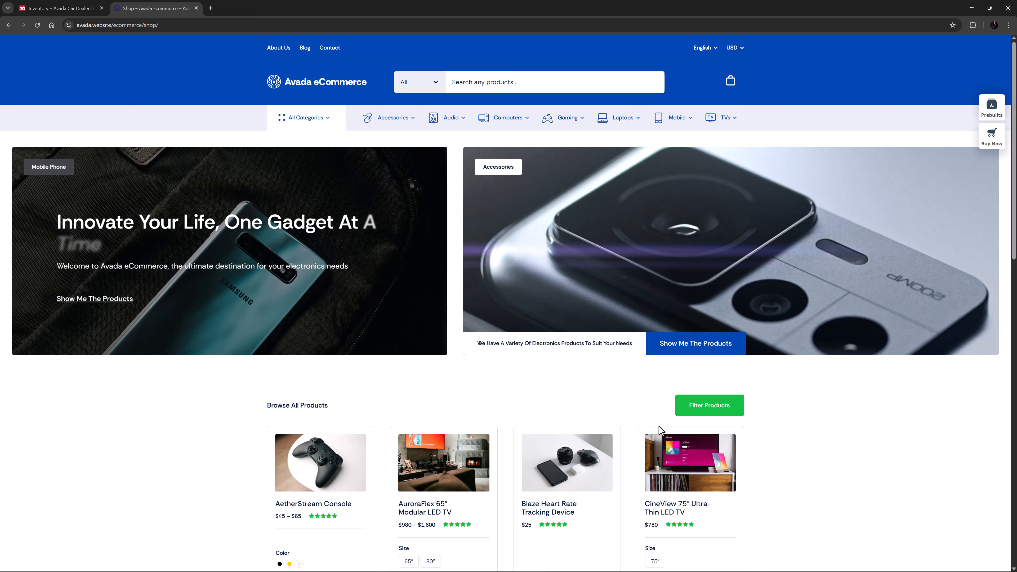
{"action": "left_click", "coordinate": [696, 412]}
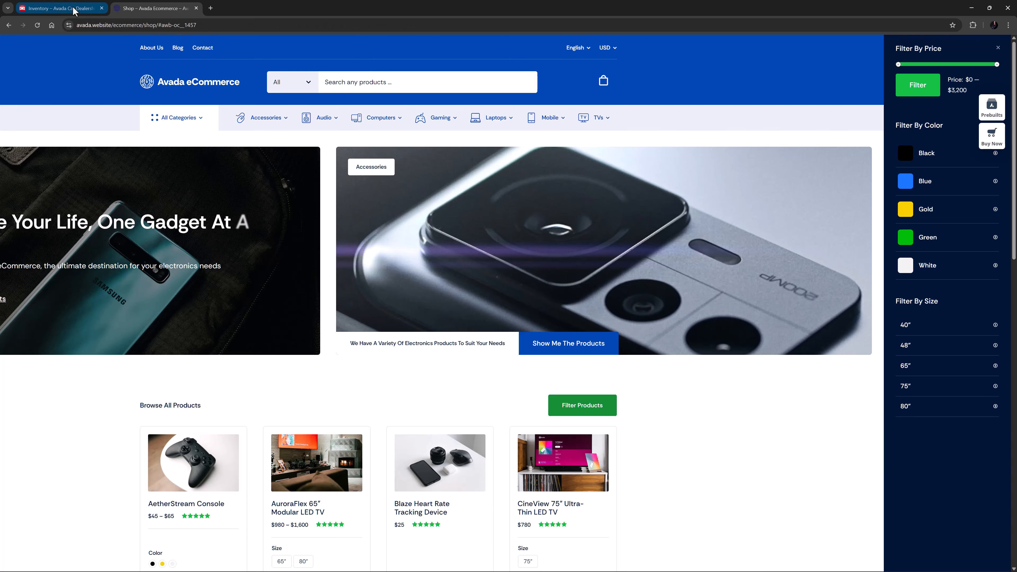
{"action": "left_click", "coordinate": [62, 8]}
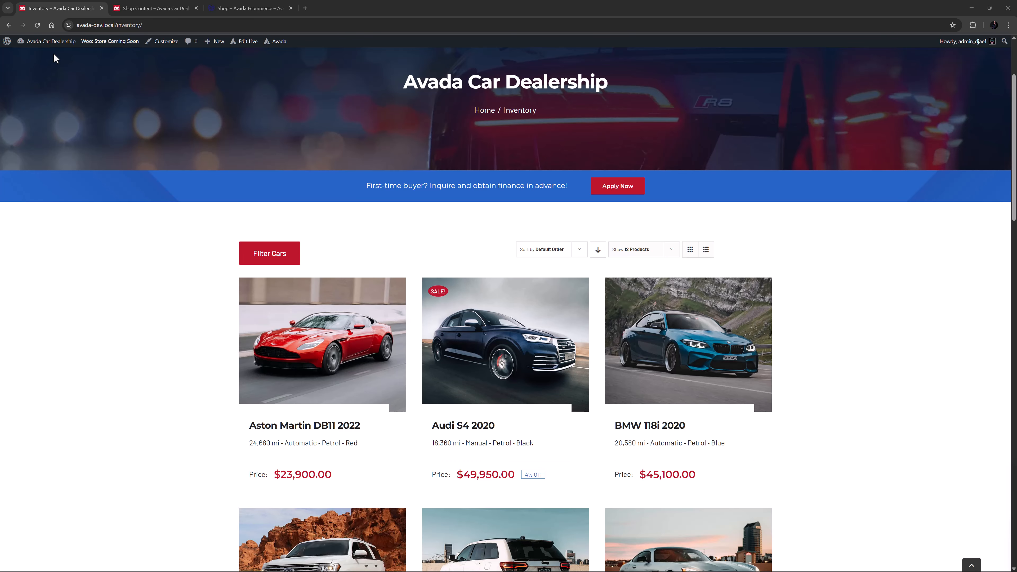
{"action": "left_click", "coordinate": [261, 254]}
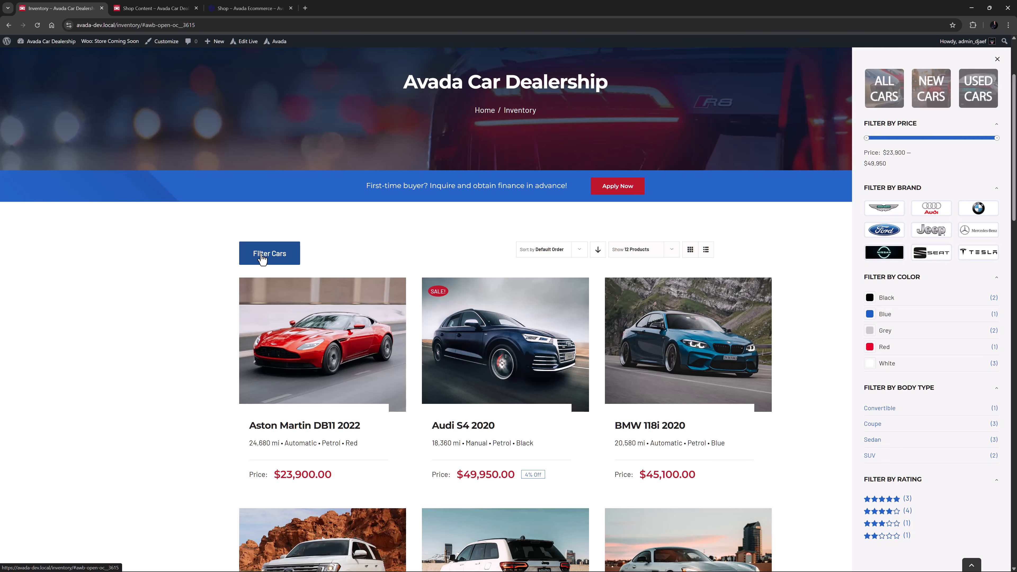